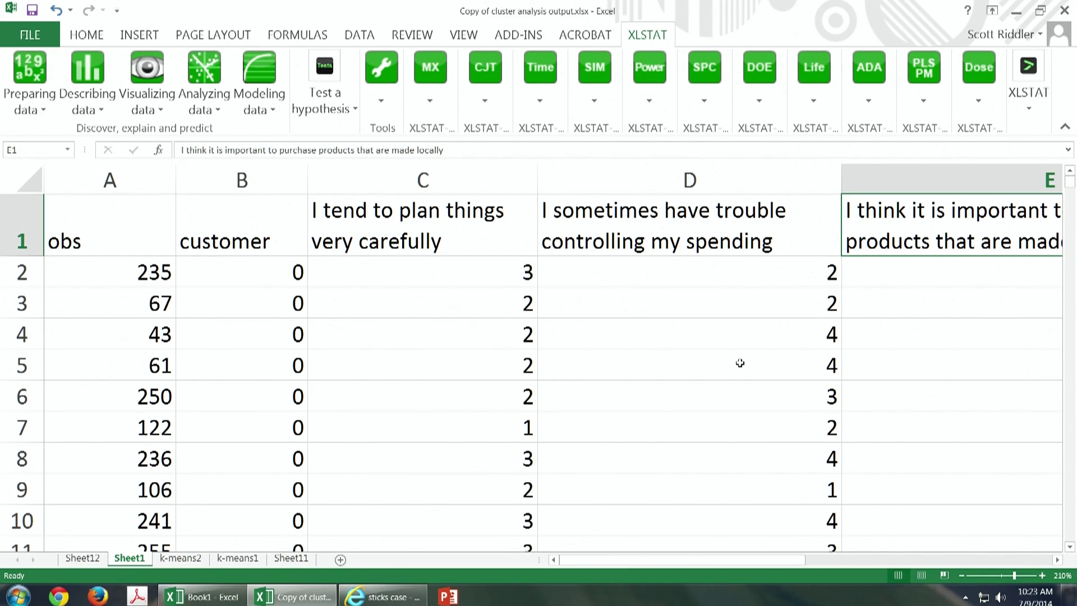
Step: Examine the four survey statements in columns C to F of Sheet1 and the respondents' ratings below them
{"action": "left_click_drag", "start_coordinate": [766, 559], "coordinate": [958, 602]}
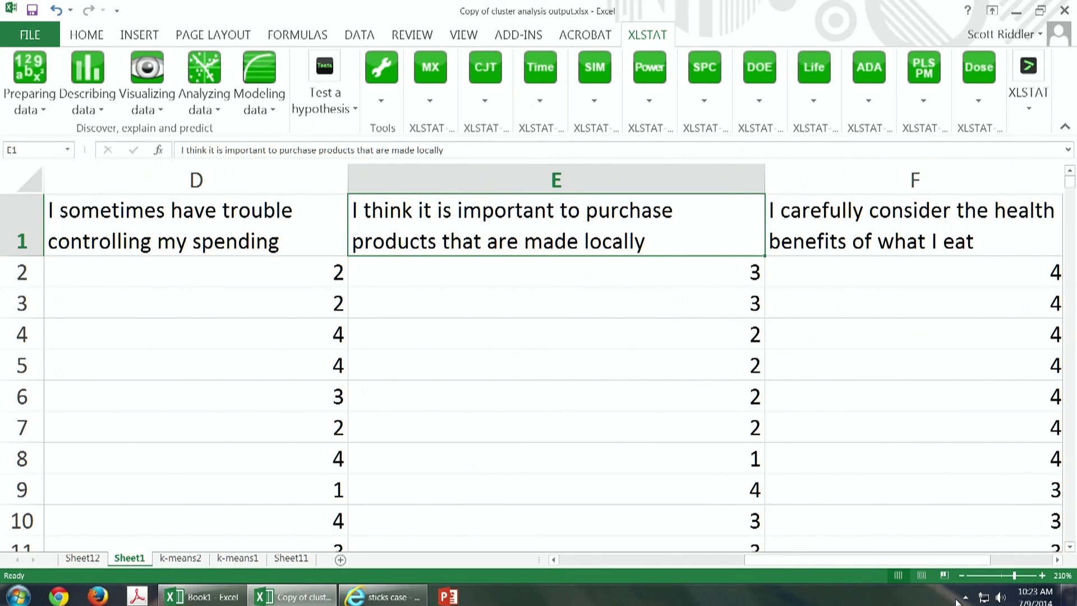
{"action": "left_click_drag", "start_coordinate": [768, 564], "coordinate": [682, 567]}
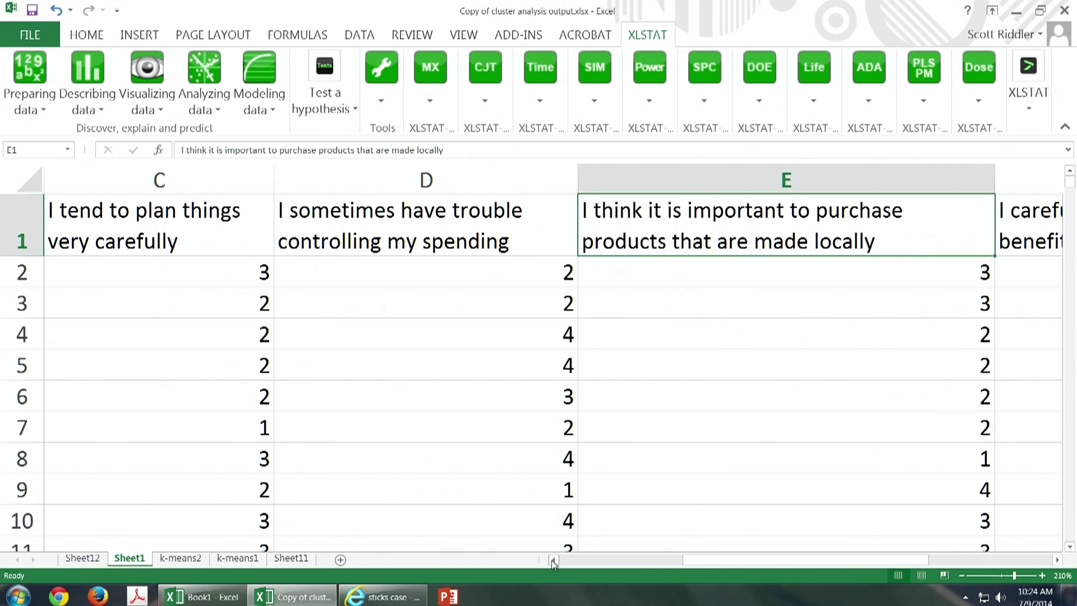
{"action": "left_click", "coordinate": [232, 428]}
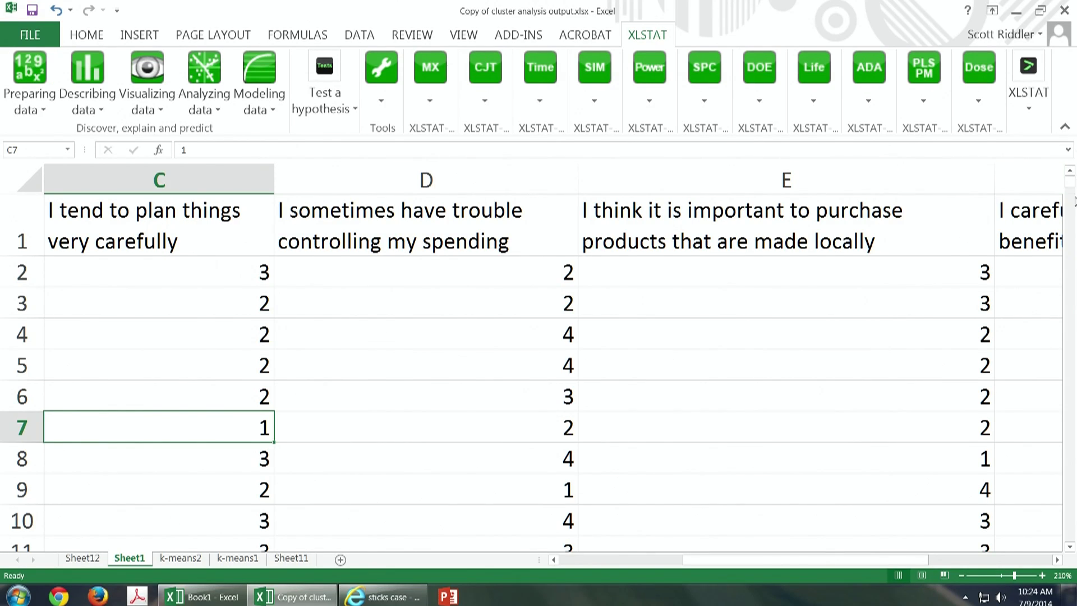
{"action": "left_click_drag", "start_coordinate": [1074, 193], "coordinate": [1074, 245]}
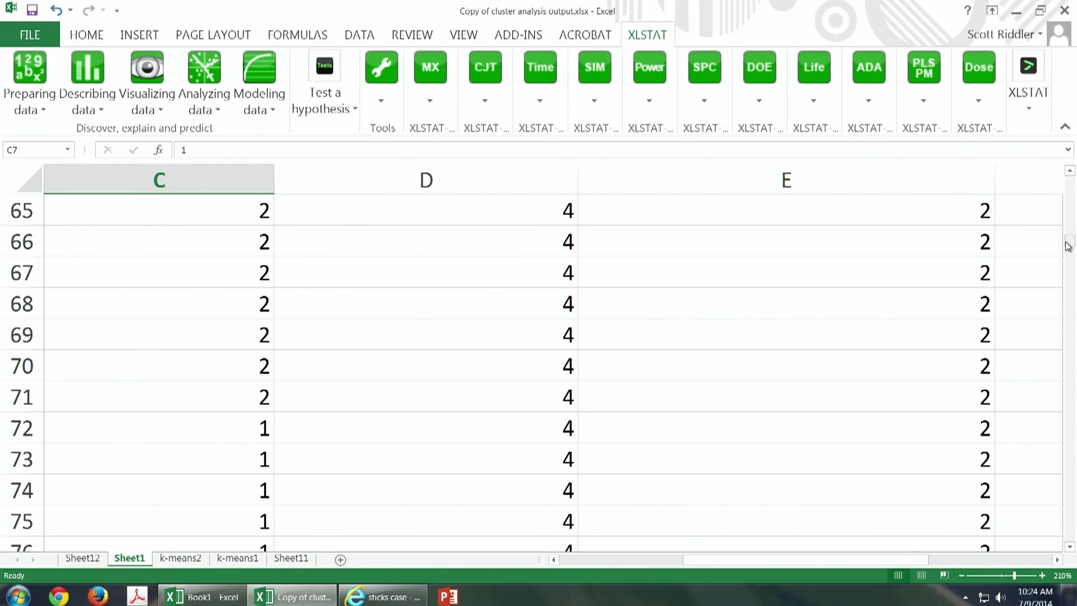
{"action": "left_click_drag", "start_coordinate": [1070, 247], "coordinate": [1071, 179]}
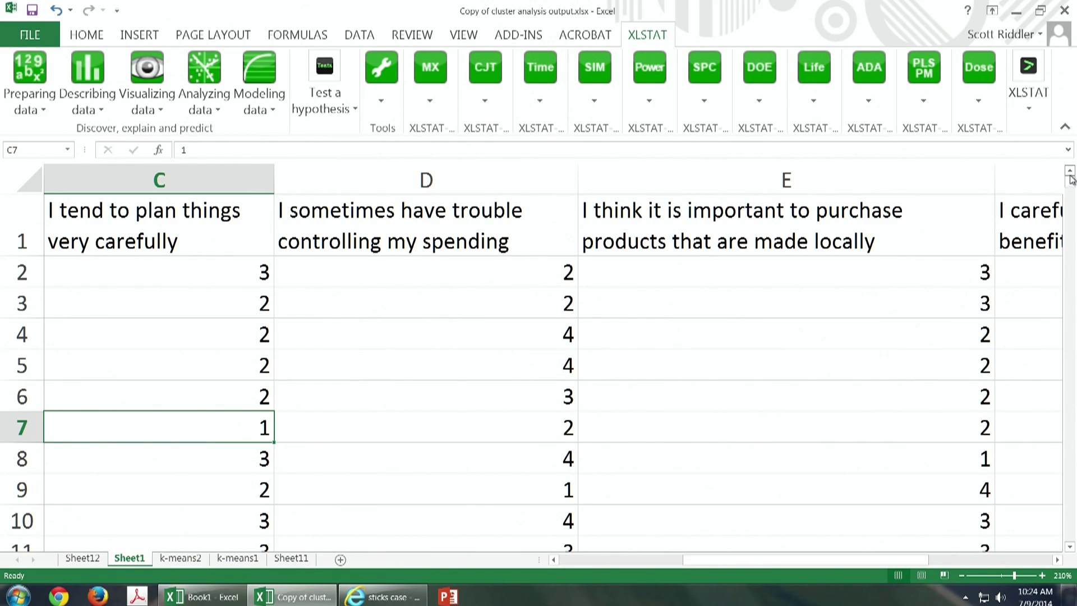
{"action": "left_click", "coordinate": [481, 334]}
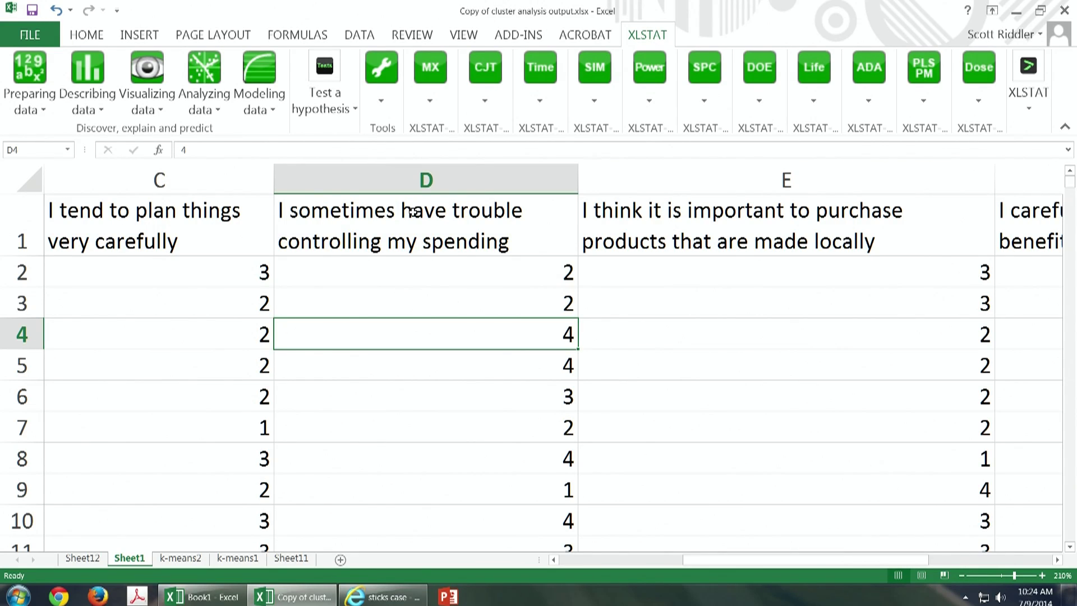
{"action": "left_click", "coordinate": [222, 232]}
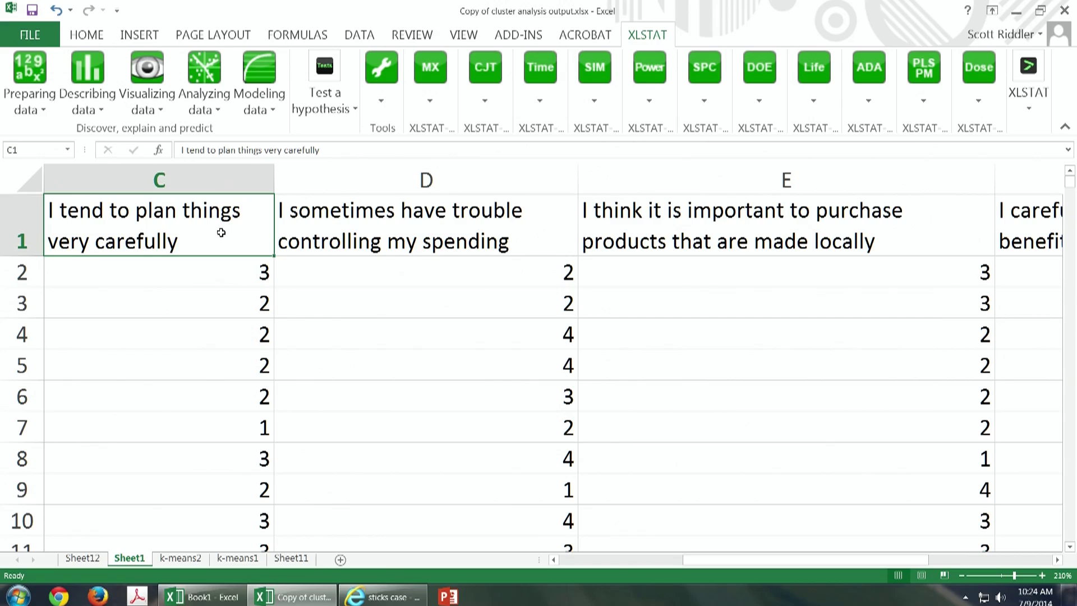
{"action": "left_click", "coordinate": [341, 234]}
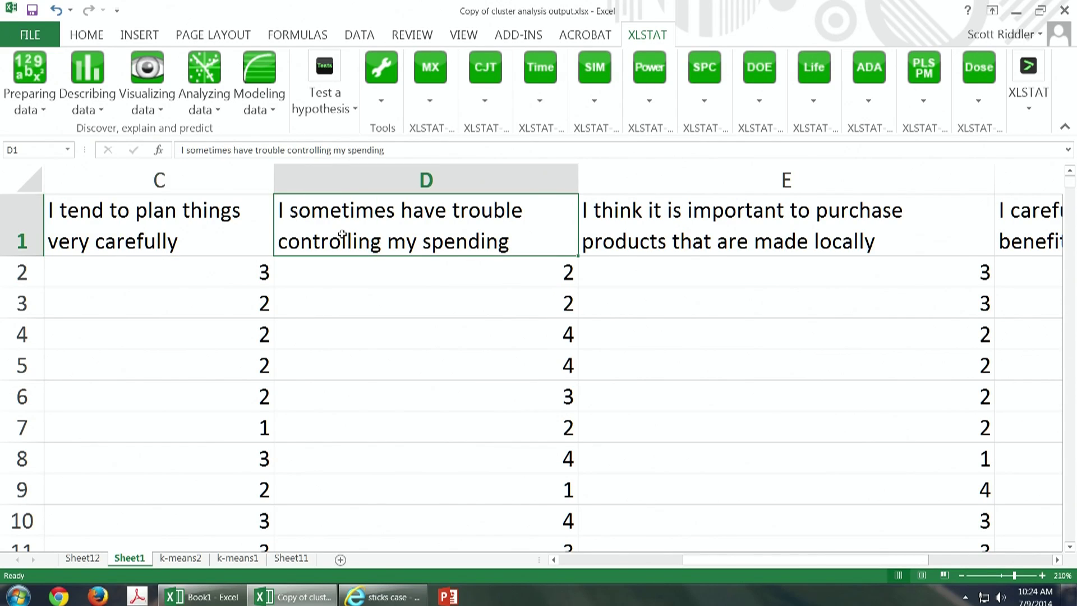
{"action": "left_click", "coordinate": [638, 234]}
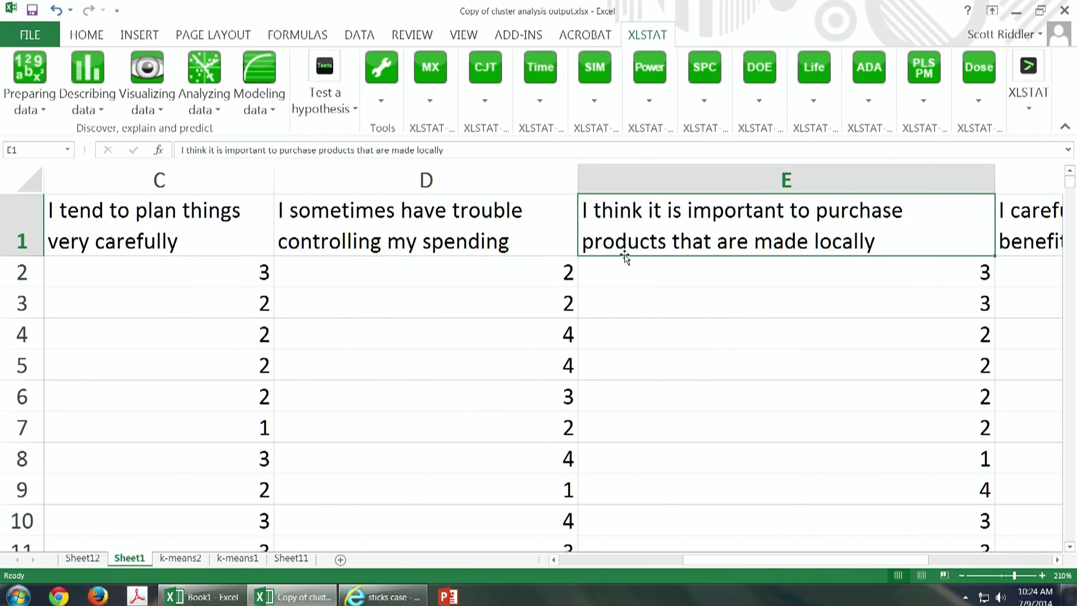
{"action": "left_click_drag", "start_coordinate": [850, 563], "coordinate": [912, 561]}
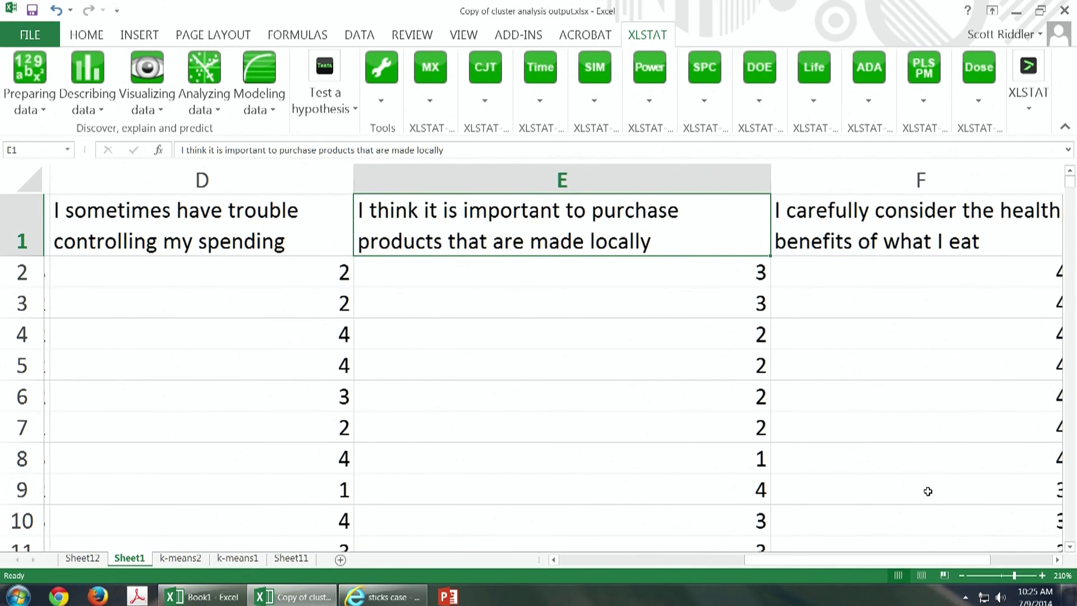
{"action": "left_click", "coordinate": [943, 213]}
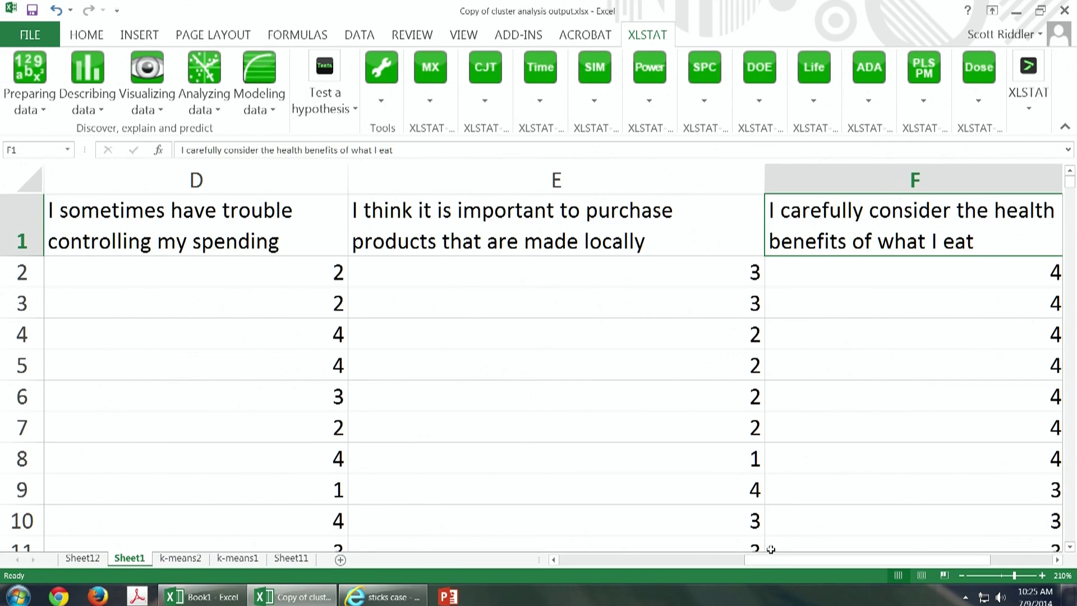
{"action": "left_click_drag", "start_coordinate": [796, 560], "coordinate": [680, 568]}
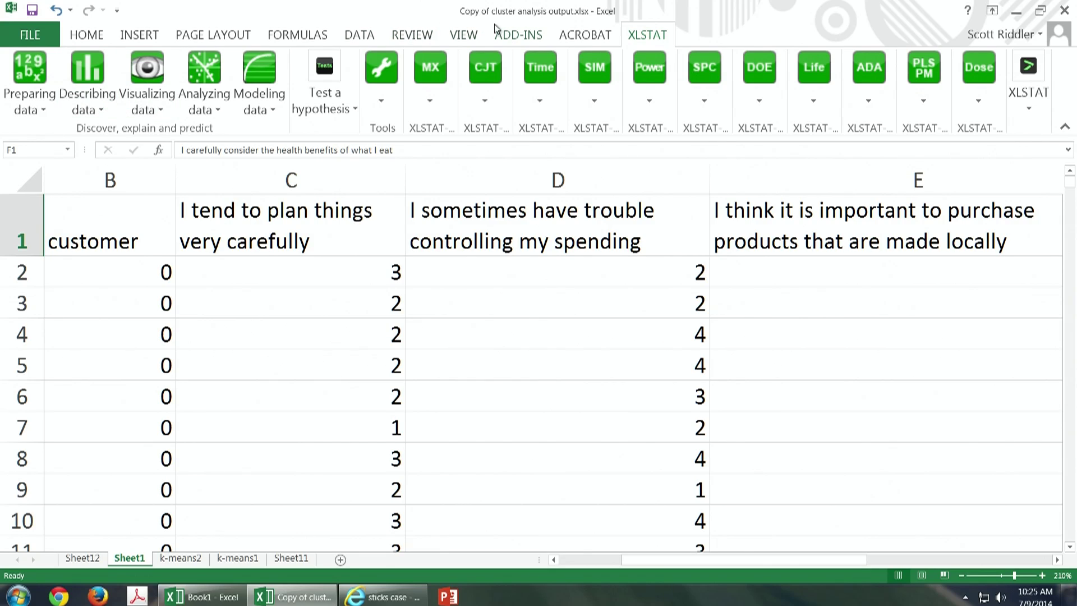
Step: Start a k-means clustering analysis with Sheet1 range C1:F396 as the observations/variables table
{"action": "left_click", "coordinate": [82, 33]}
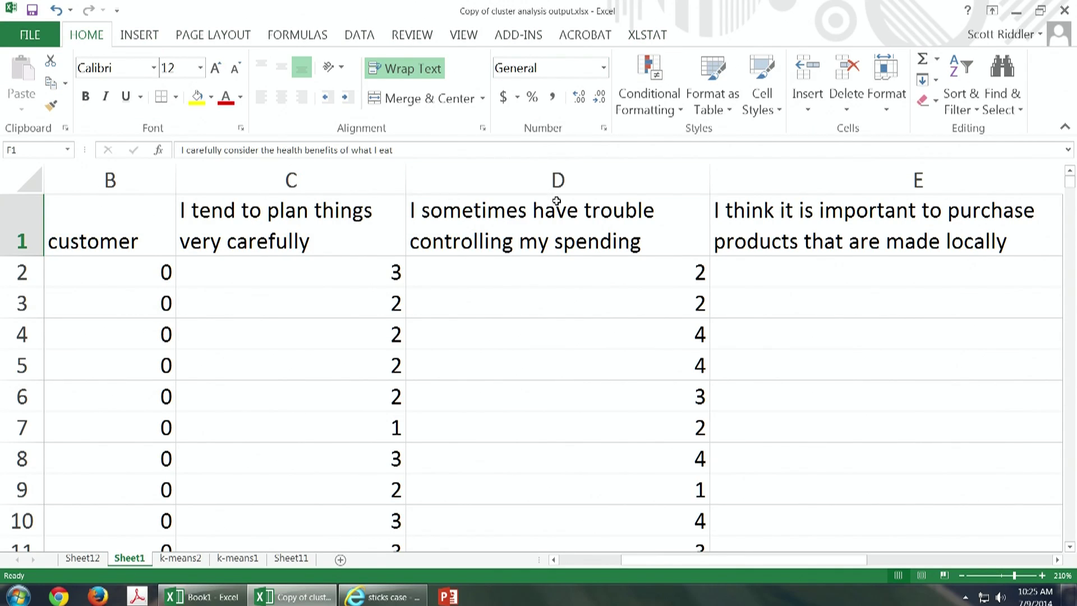
{"action": "left_click", "coordinate": [647, 34]}
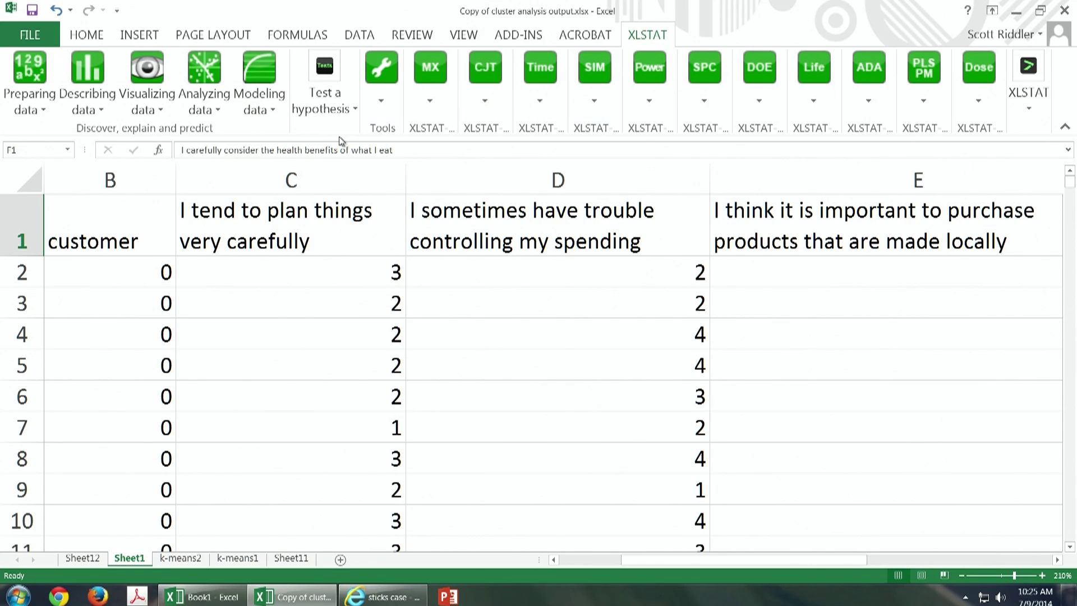
{"action": "left_click", "coordinate": [216, 111]}
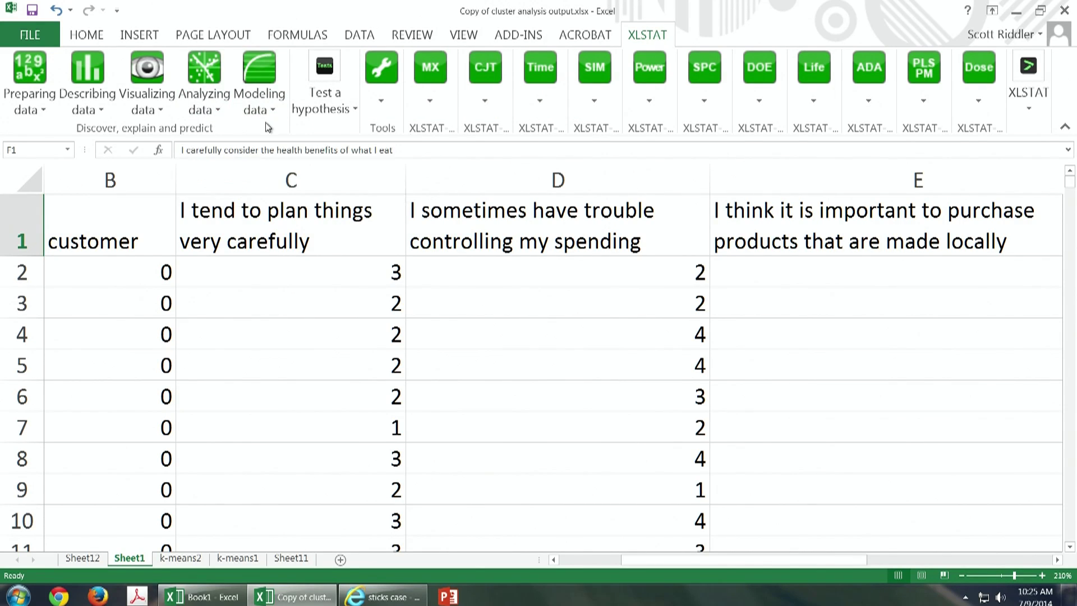
{"action": "left_click", "coordinate": [217, 111]}
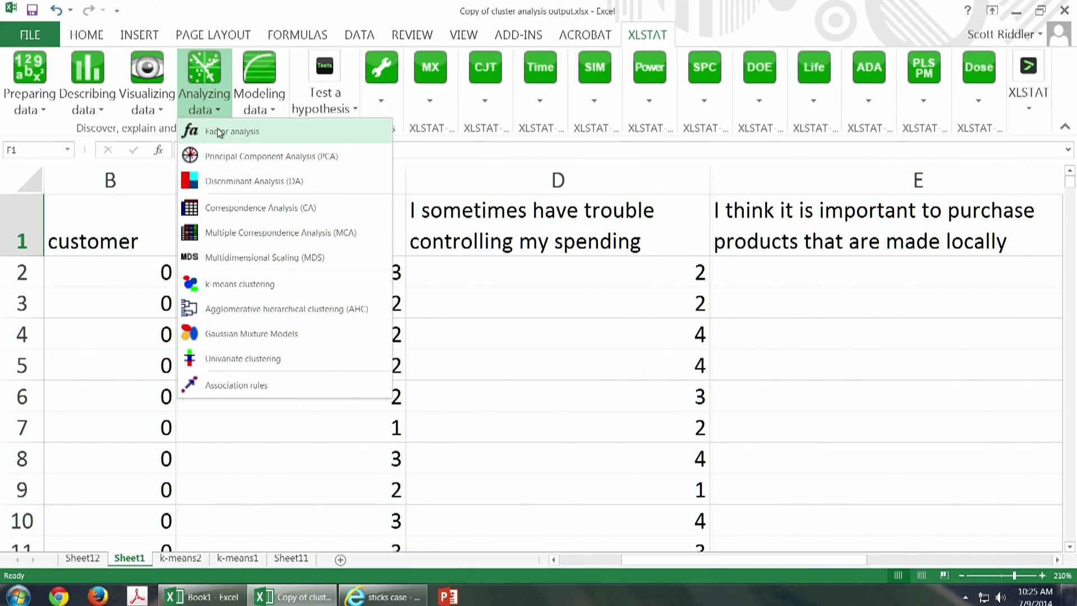
{"action": "left_click", "coordinate": [207, 286]}
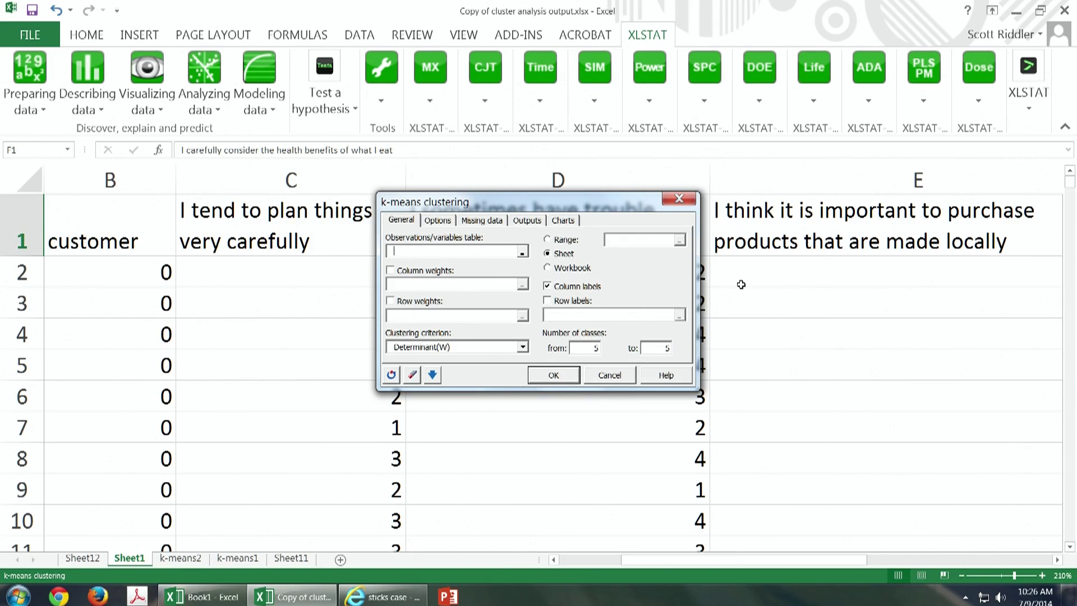
{"action": "left_click", "coordinate": [524, 254]}
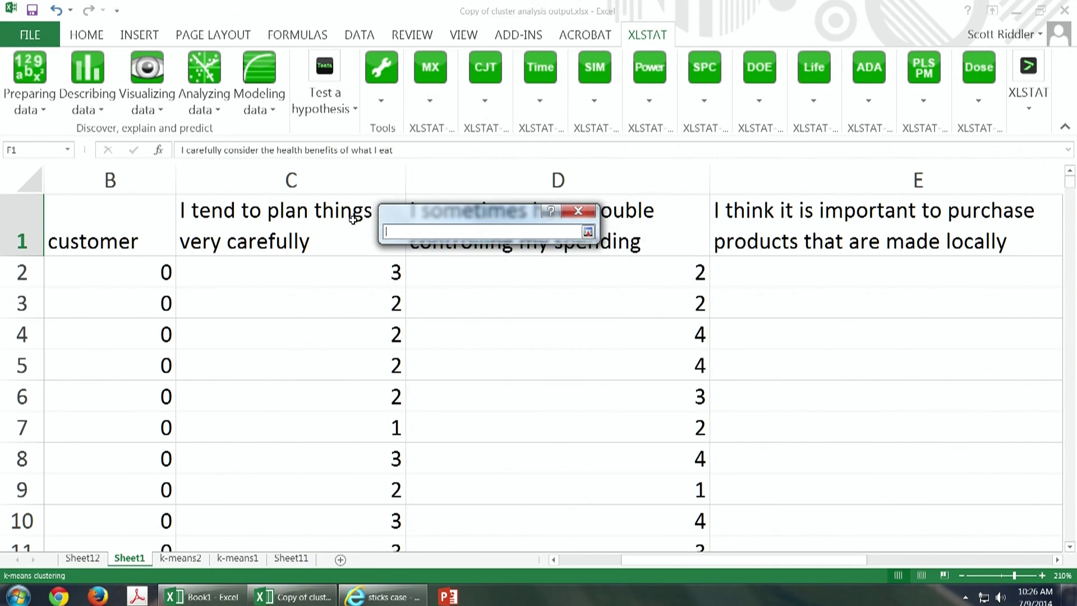
{"action": "left_click_drag", "start_coordinate": [352, 219], "coordinate": [721, 490]}
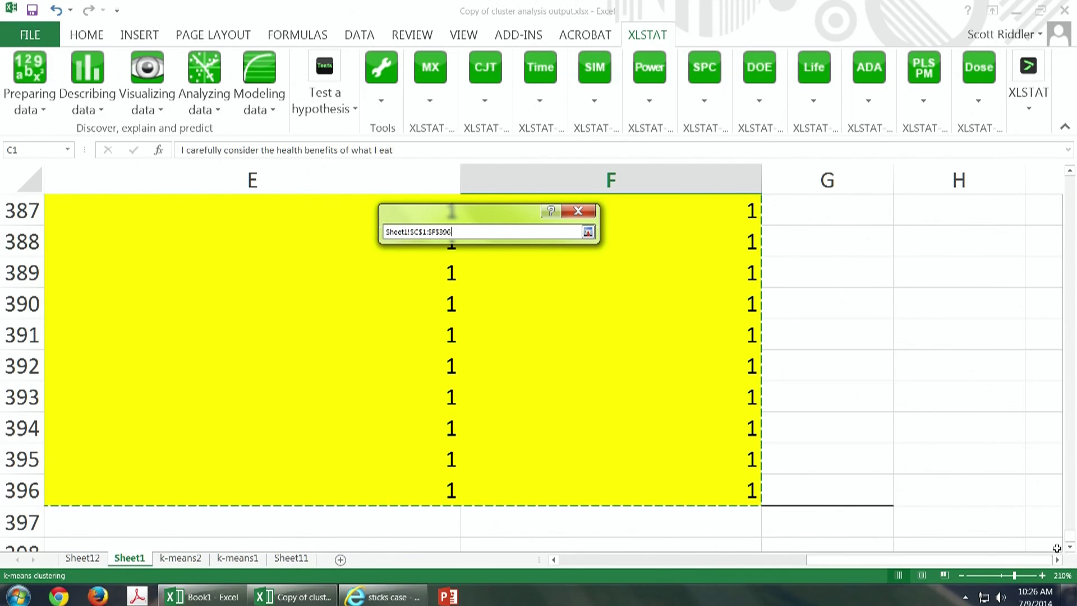
{"action": "left_click_drag", "start_coordinate": [1070, 538], "coordinate": [1071, 171]}
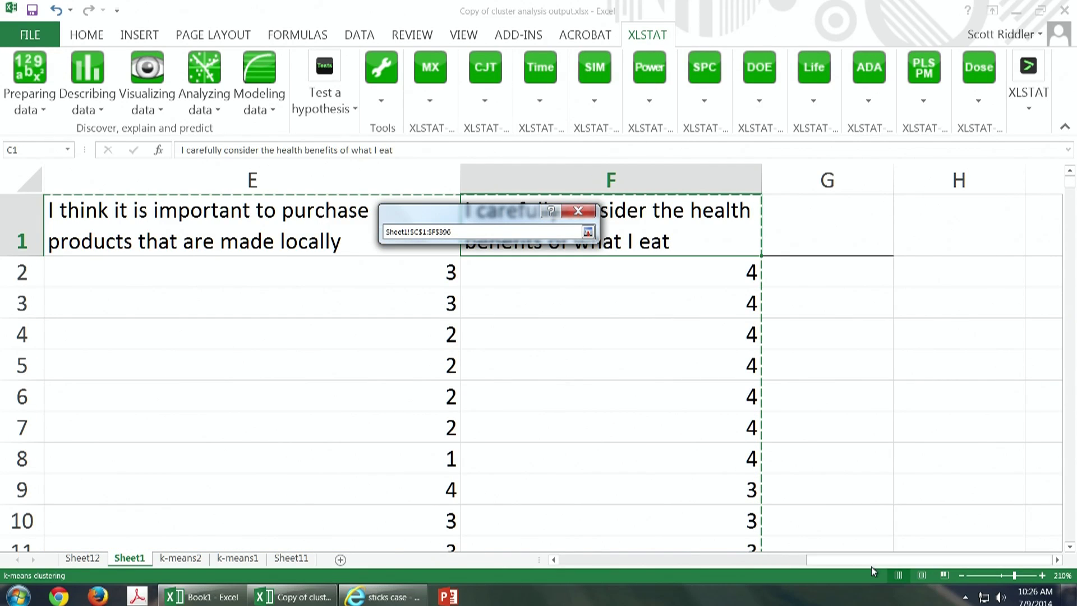
{"action": "left_click_drag", "start_coordinate": [815, 561], "coordinate": [591, 582]}
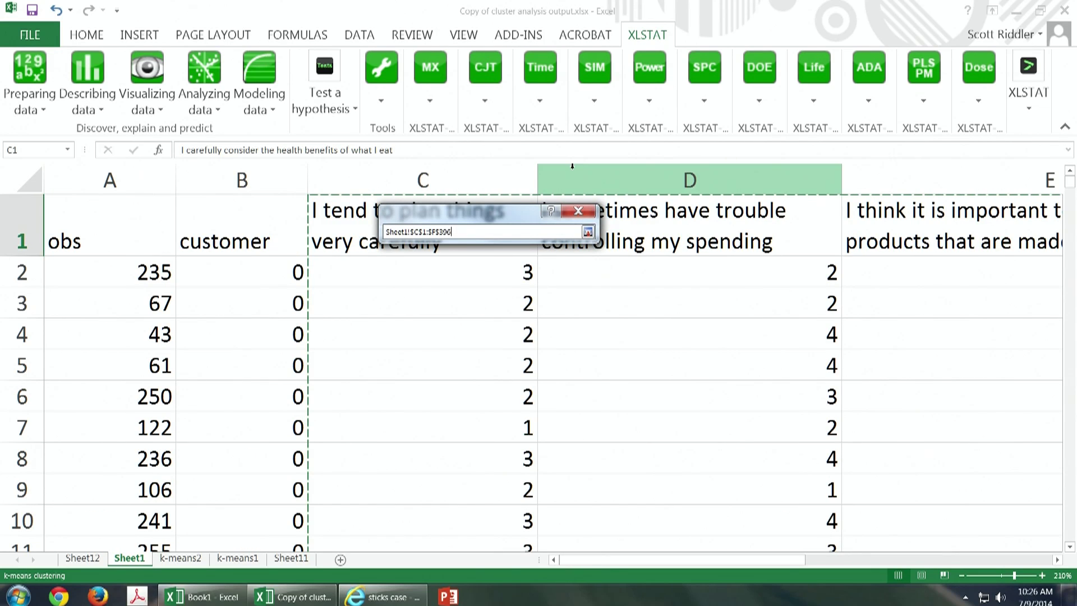
{"action": "left_click", "coordinate": [588, 233]}
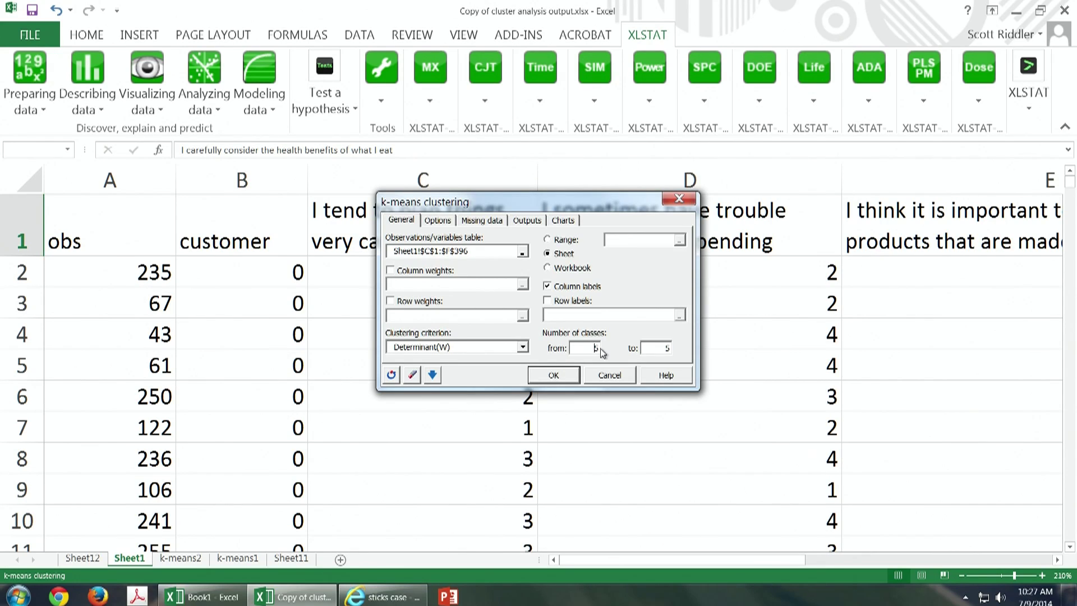
Step: Set the number of classes for the clustering to range from 2 to 7
{"action": "key", "text": "BackSpace"}
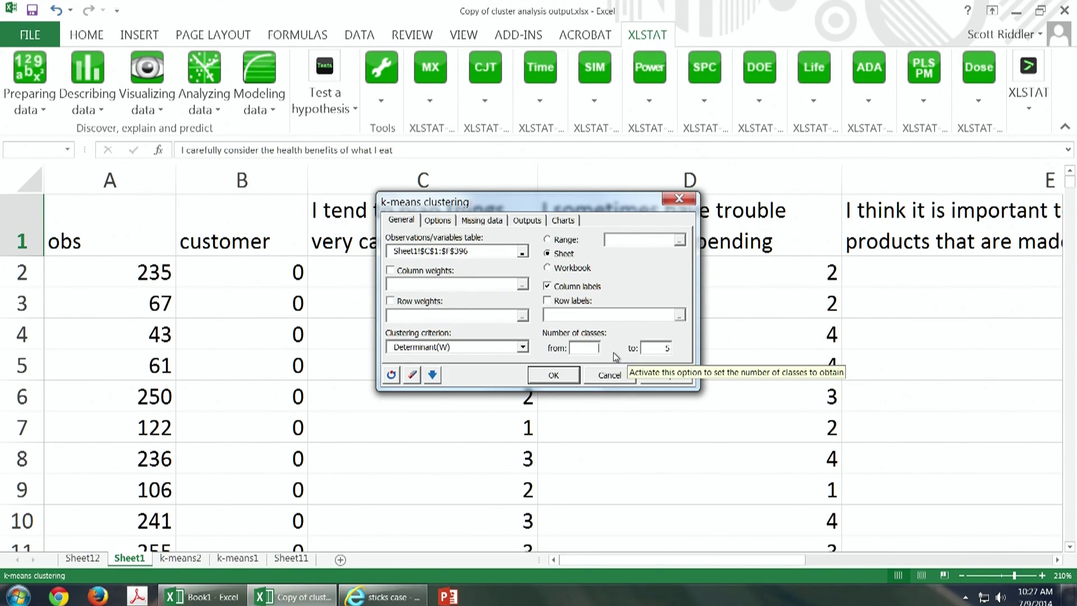
{"action": "type", "text": "2"}
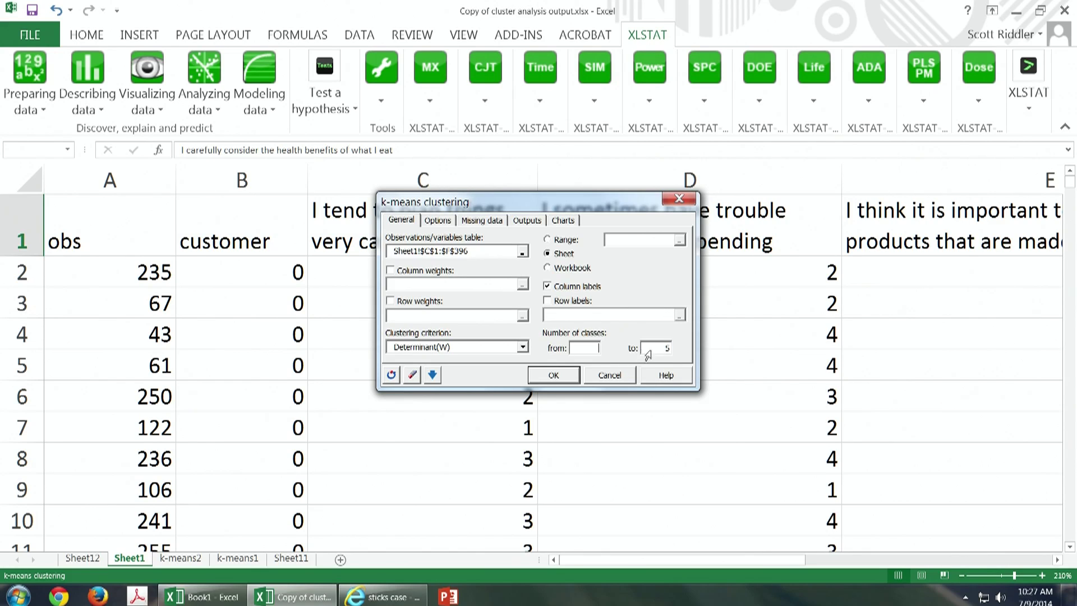
{"action": "double_click", "coordinate": [667, 347]}
{"action": "type", "text": "7"}
Step: Review the k-means clustering settings for options, missing data, outputs and charts
{"action": "left_click", "coordinate": [451, 221]}
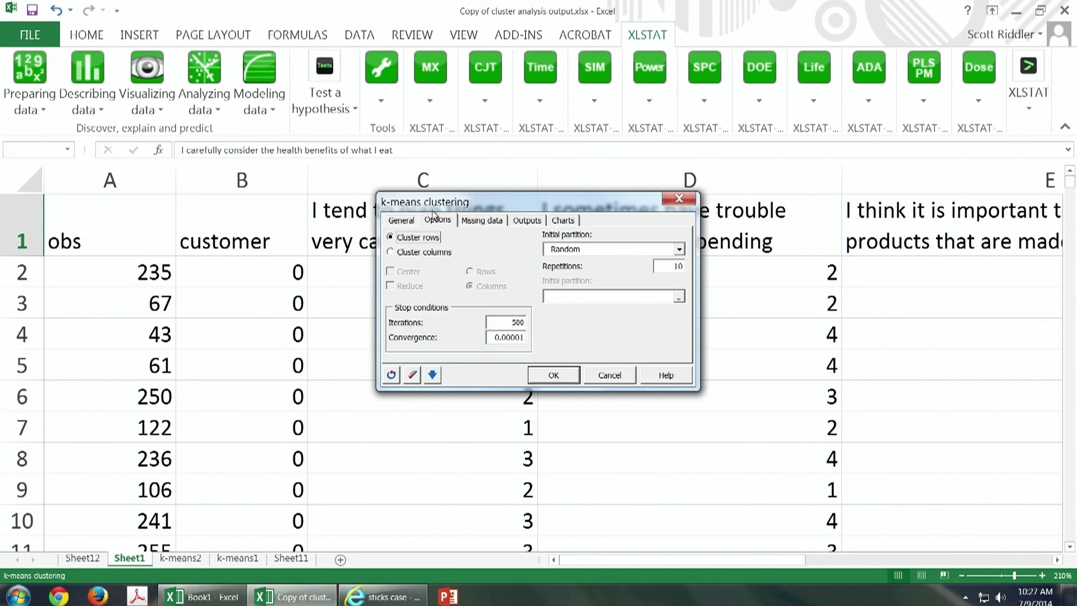
{"action": "left_click", "coordinate": [470, 221]}
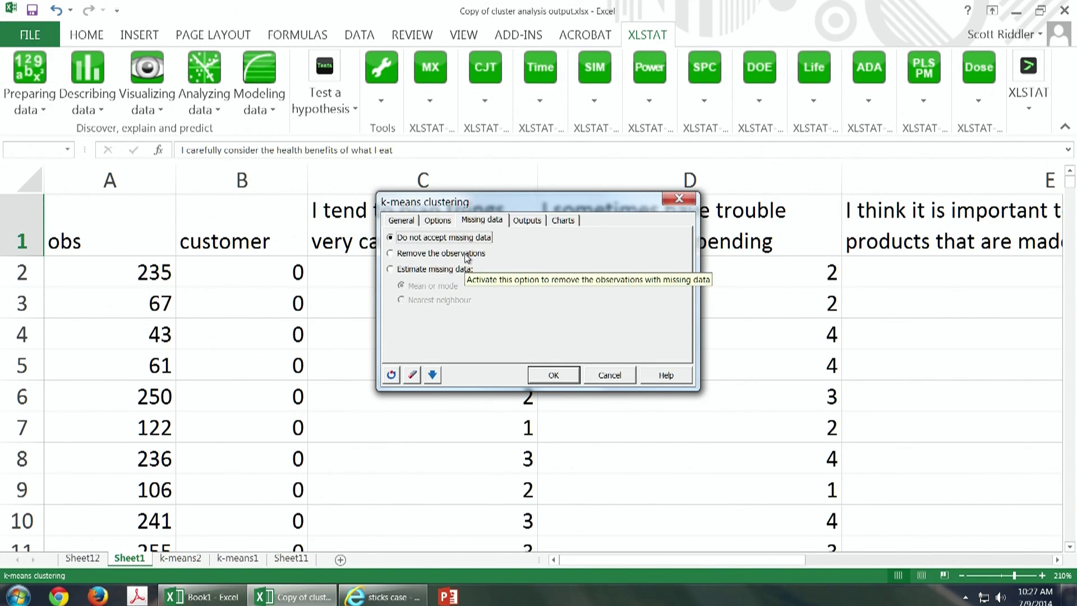
{"action": "left_click", "coordinate": [526, 219]}
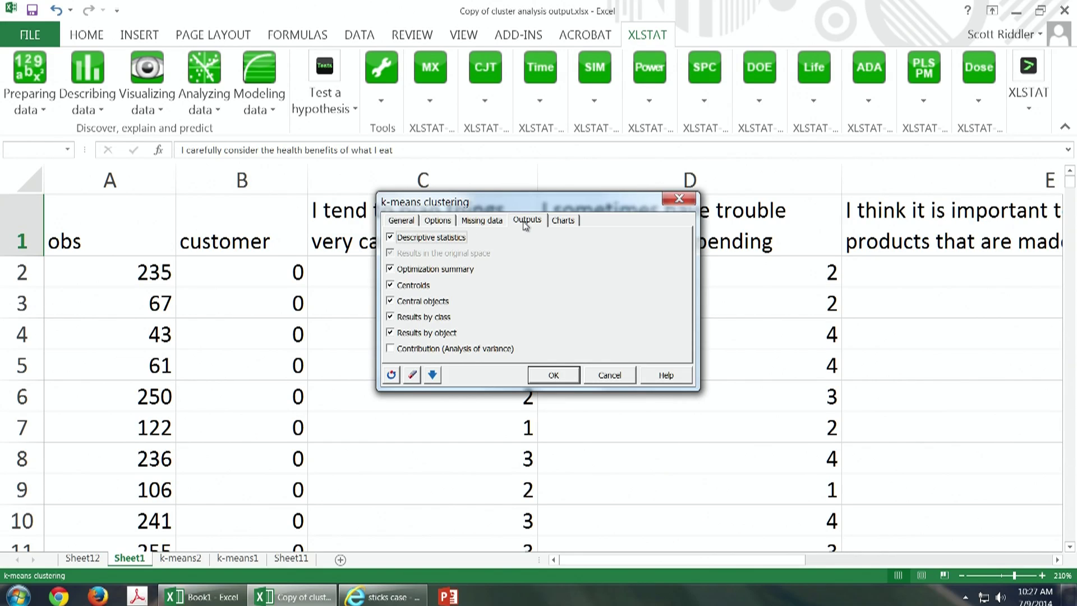
{"action": "left_click", "coordinate": [419, 288]}
{"action": "left_click", "coordinate": [426, 304]}
{"action": "left_click", "coordinate": [557, 222]}
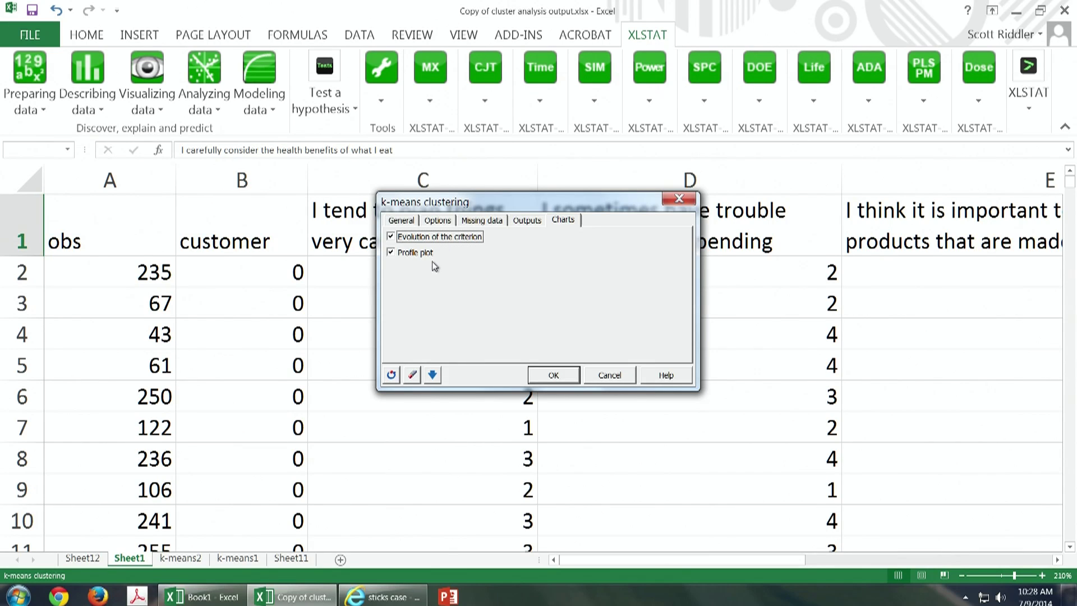
Step: Run the k-means clustering, accepting the listed data selection and dismissing the trusted publishers message
{"action": "left_click", "coordinate": [418, 220]}
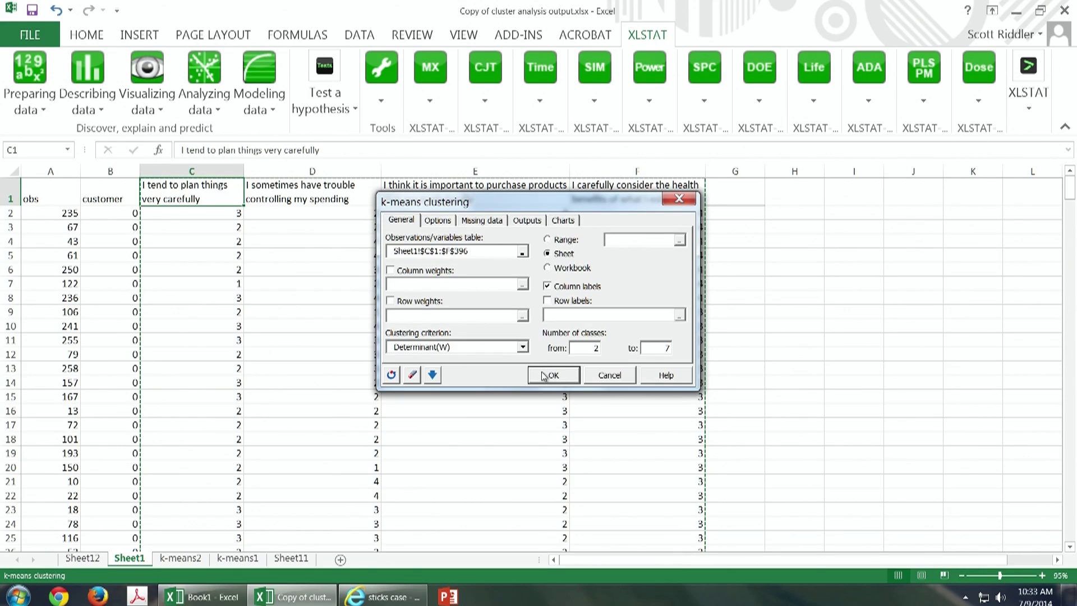
{"action": "left_click", "coordinate": [543, 375]}
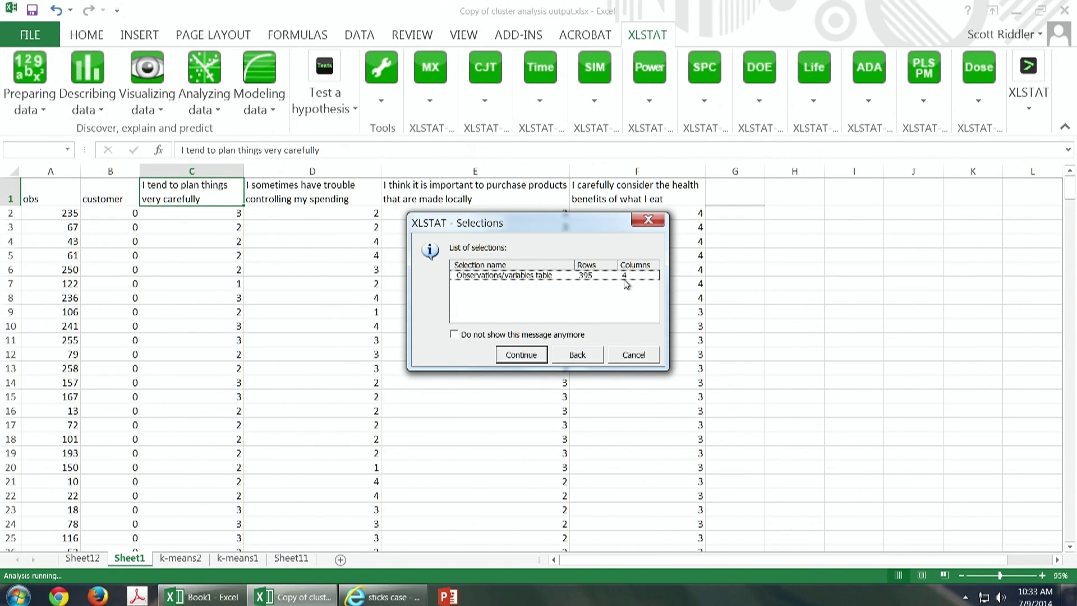
{"action": "left_click", "coordinate": [522, 354]}
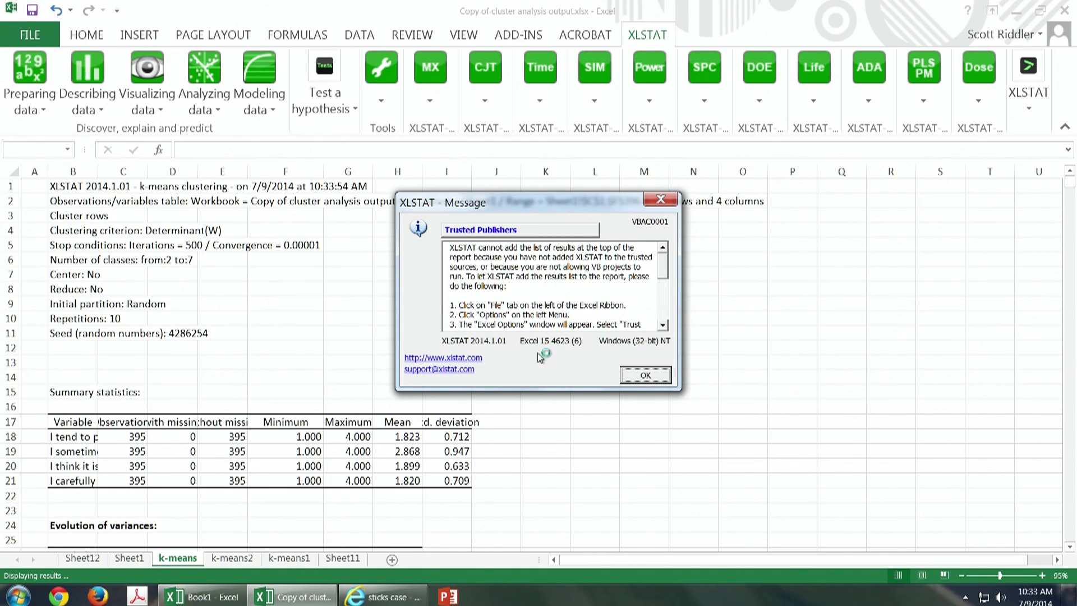
{"action": "left_click", "coordinate": [645, 376]}
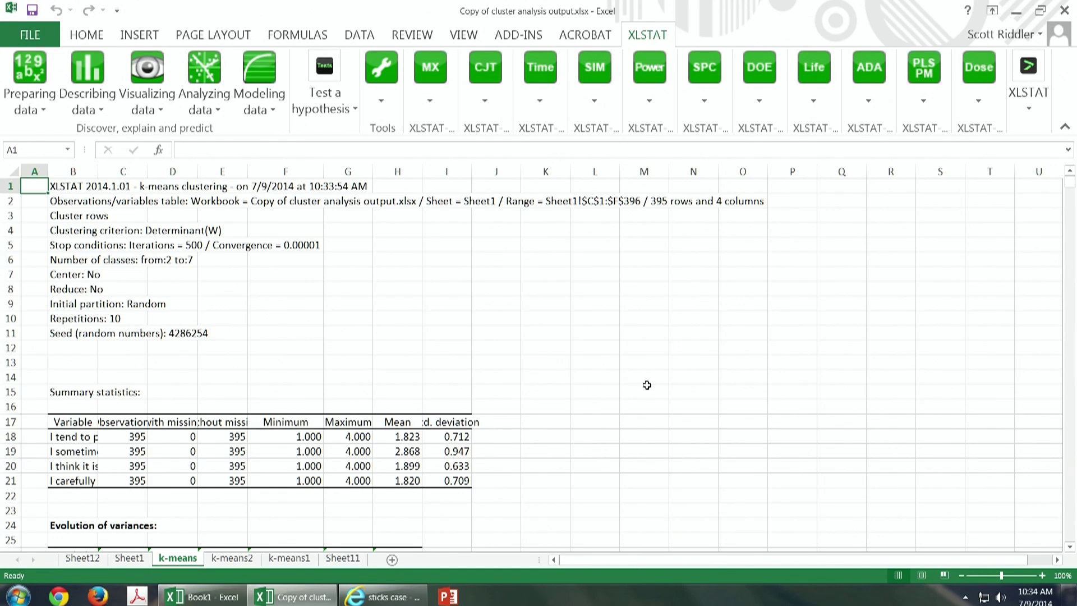
Step: Widen column B of the k-means results sheet to fit the full survey statements in the summary statistics table
{"action": "left_click", "coordinate": [89, 168]}
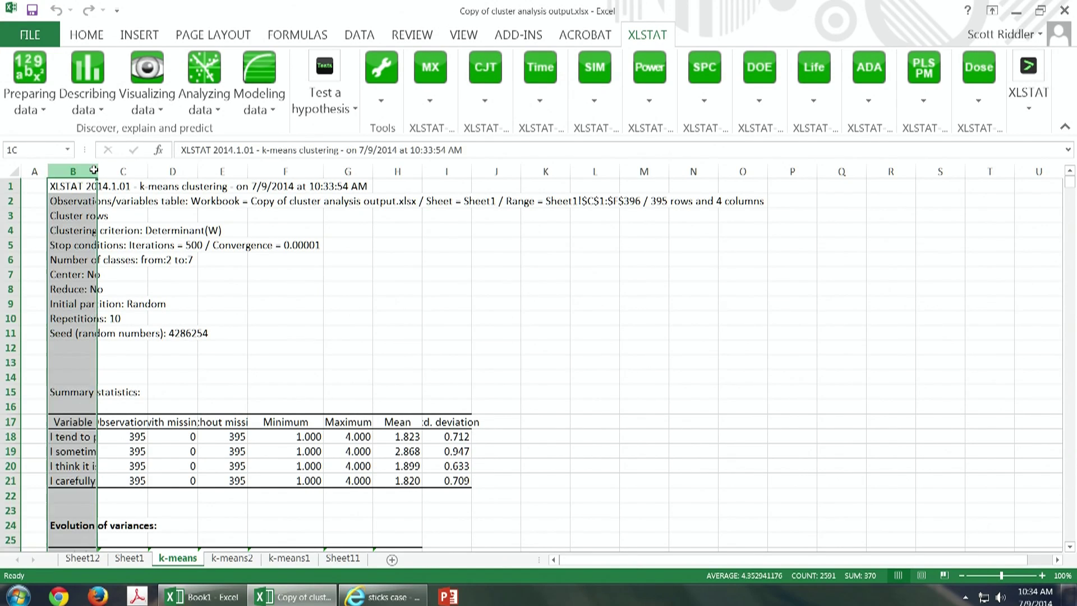
{"action": "left_click_drag", "start_coordinate": [98, 167], "coordinate": [293, 185]}
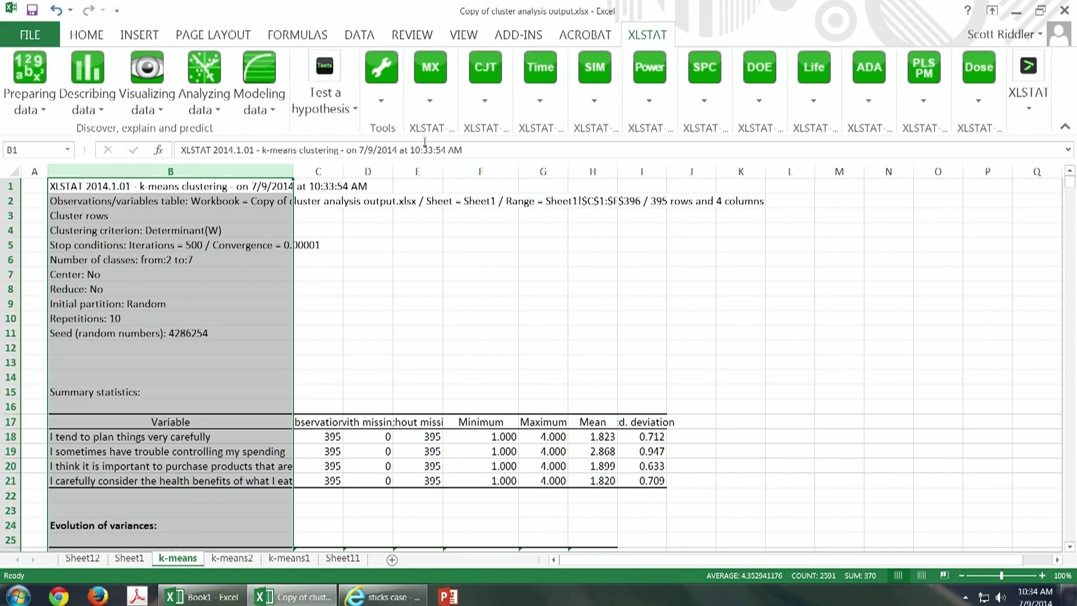
{"action": "left_click_drag", "start_coordinate": [292, 171], "coordinate": [381, 174]}
{"action": "left_click", "coordinate": [331, 435]}
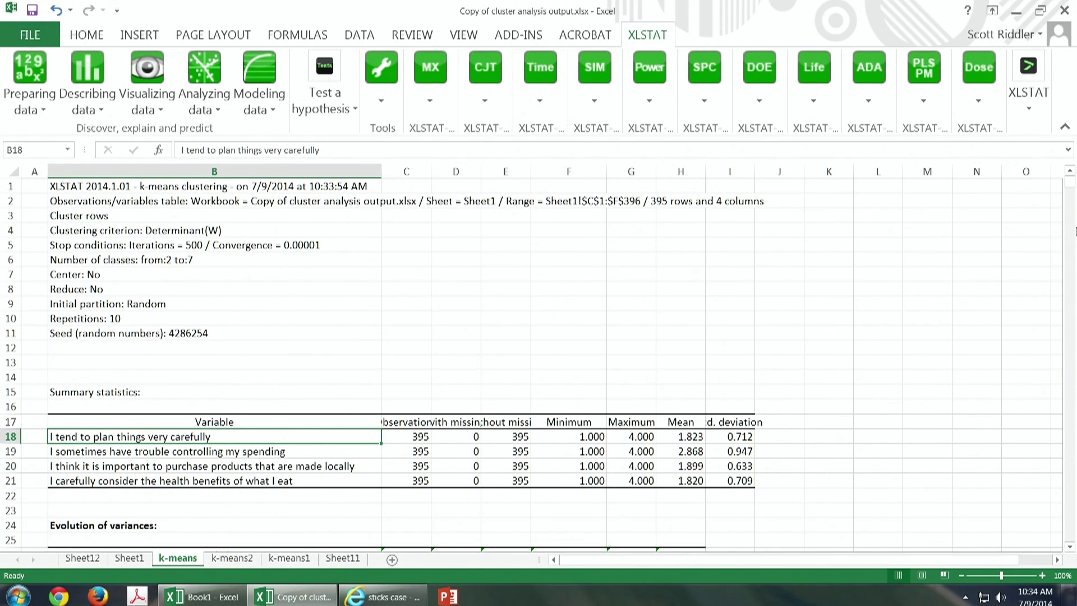
Step: Examine the within-class and between-classes rows of the Evolution of variances table on the k-means sheet
{"action": "left_click", "coordinate": [1070, 546]}
{"action": "left_click", "coordinate": [1070, 548]}
{"action": "left_click", "coordinate": [1071, 548]}
{"action": "left_click", "coordinate": [1071, 548]}
{"action": "left_click", "coordinate": [1071, 547]}
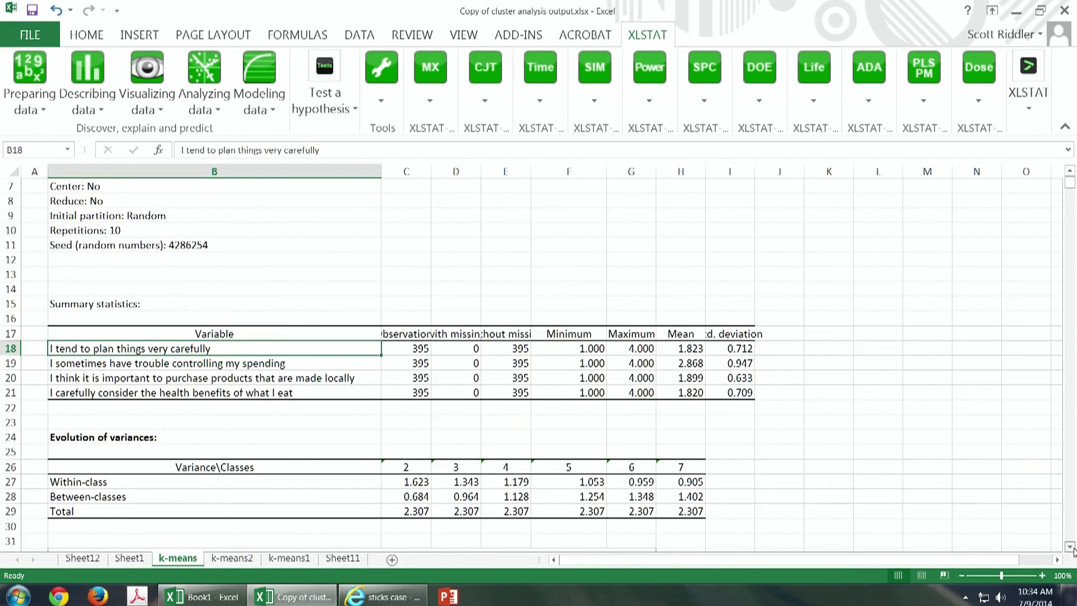
{"action": "left_click", "coordinate": [1070, 548]}
{"action": "left_click", "coordinate": [1070, 548]}
{"action": "left_click", "coordinate": [1071, 547]}
{"action": "left_click", "coordinate": [1071, 547]}
{"action": "left_click", "coordinate": [1070, 548]}
{"action": "left_click", "coordinate": [1070, 547]}
{"action": "left_click", "coordinate": [1070, 548]}
{"action": "left_click", "coordinate": [1070, 548]}
{"action": "left_click", "coordinate": [1070, 547]}
{"action": "left_click", "coordinate": [1071, 548]}
{"action": "left_click", "coordinate": [1070, 548]}
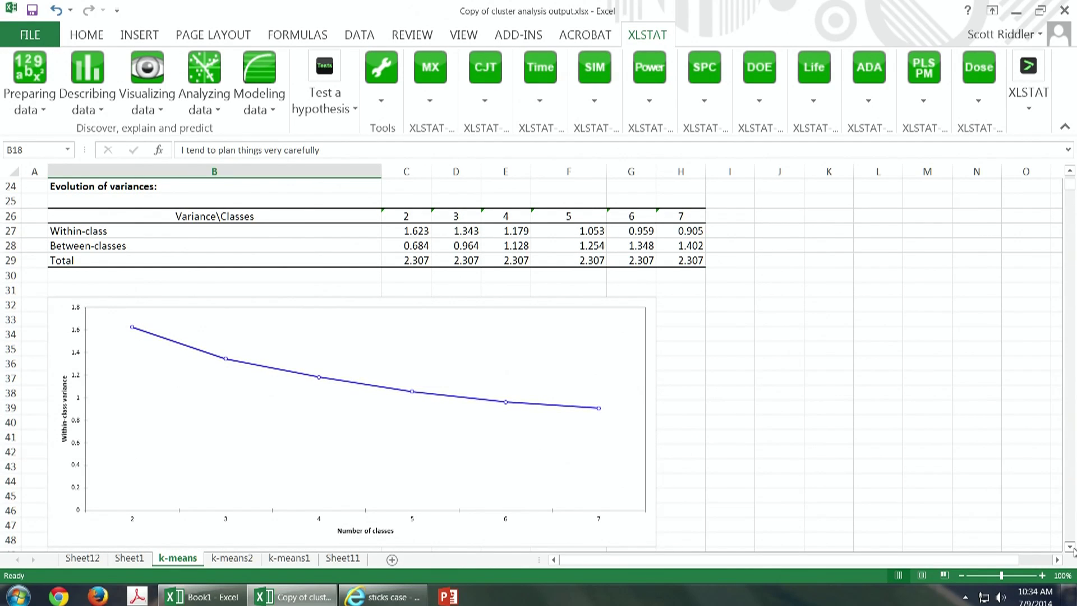
{"action": "left_click", "coordinate": [75, 233]}
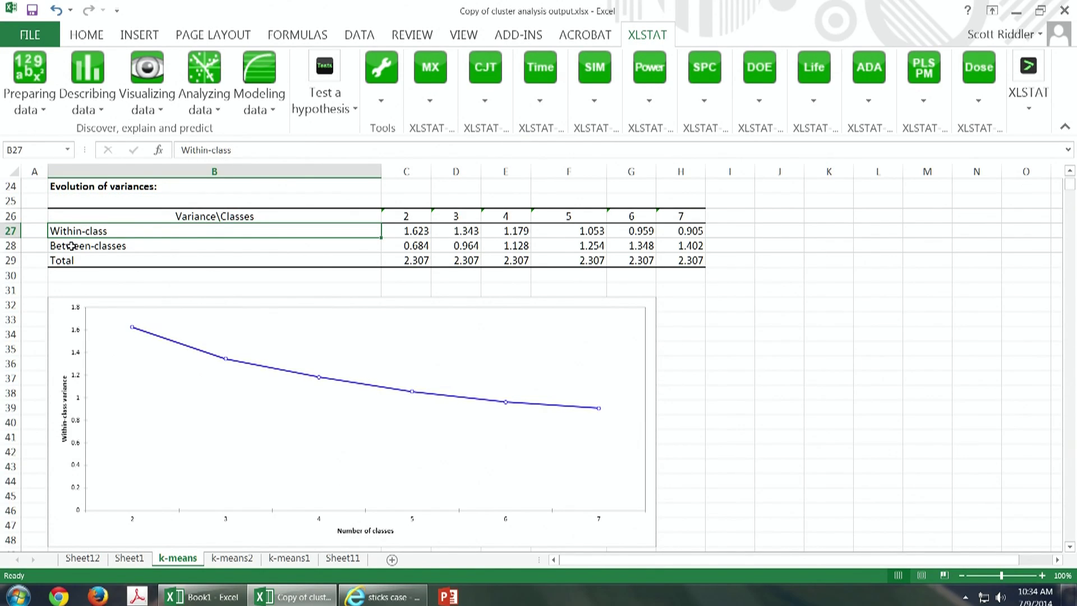
{"action": "left_click", "coordinate": [71, 245]}
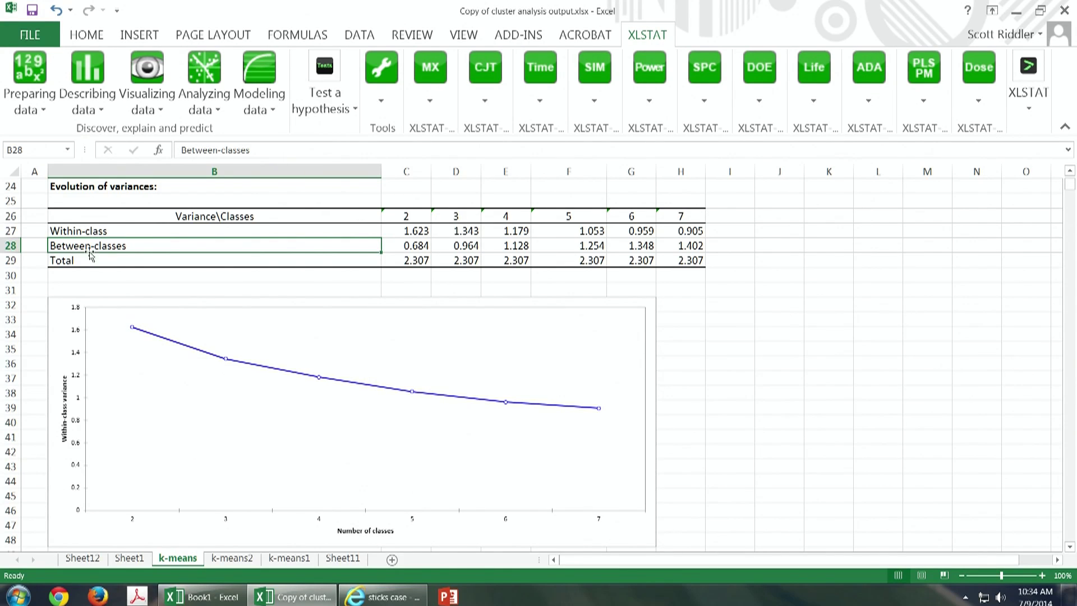
Step: Examine the chart of within-class variance against the number of classes below the variance table
{"action": "left_click", "coordinate": [1070, 546]}
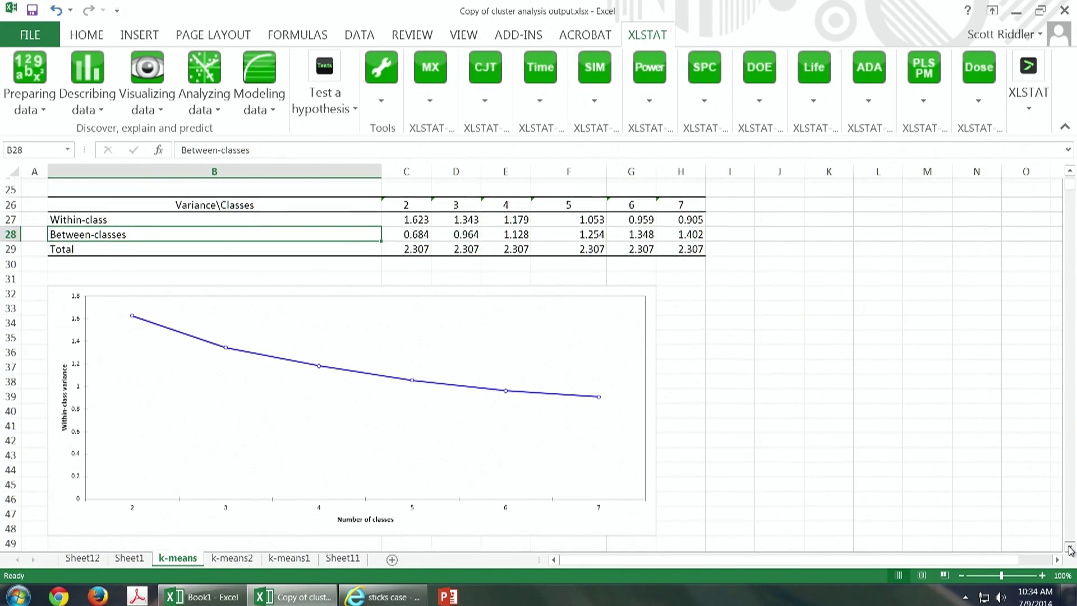
{"action": "left_click", "coordinate": [1070, 547]}
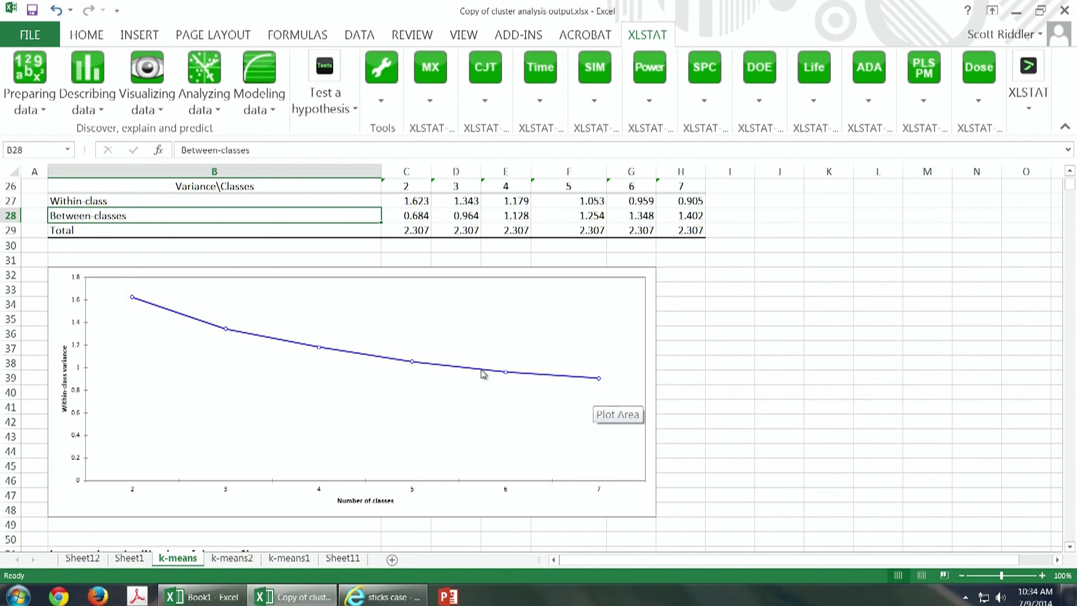
{"action": "mouse_move", "coordinate": [133, 302]}
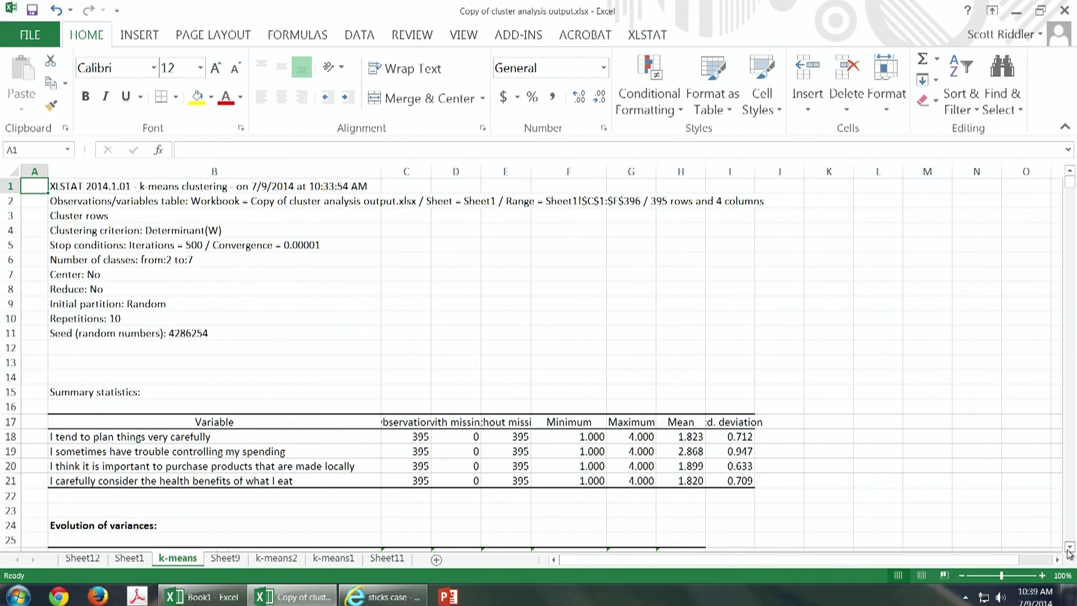
Step: Review the four survey statements one by one in the summary statistics table
{"action": "left_click", "coordinate": [1069, 553]}
{"action": "left_click", "coordinate": [1070, 553]}
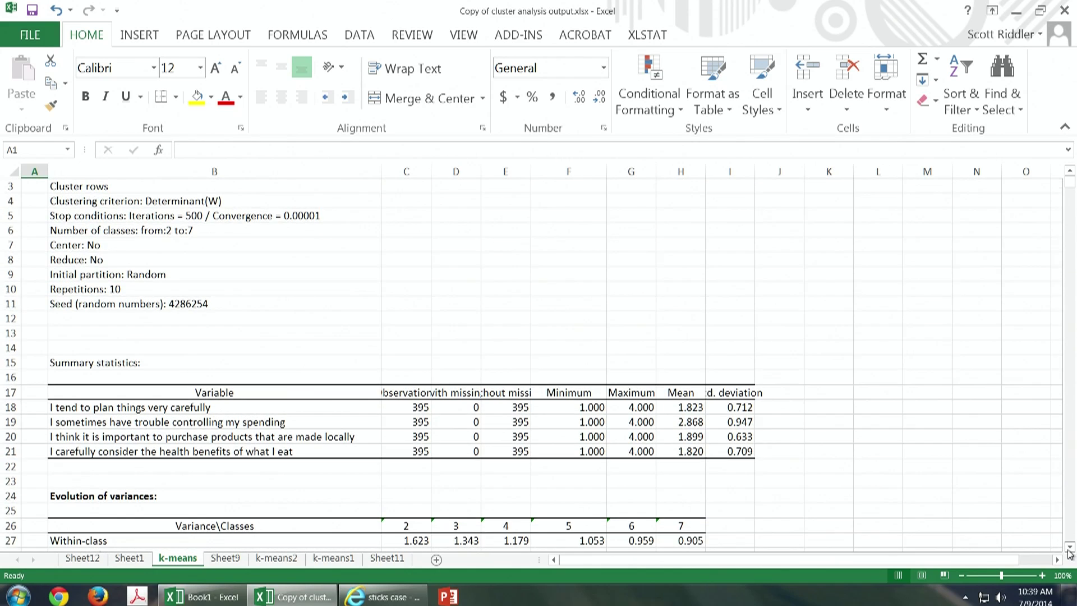
{"action": "left_click", "coordinate": [1069, 552]}
{"action": "left_click", "coordinate": [1070, 552]}
{"action": "left_click", "coordinate": [1069, 553]}
{"action": "left_click", "coordinate": [1069, 552]}
{"action": "left_click", "coordinate": [1069, 552]}
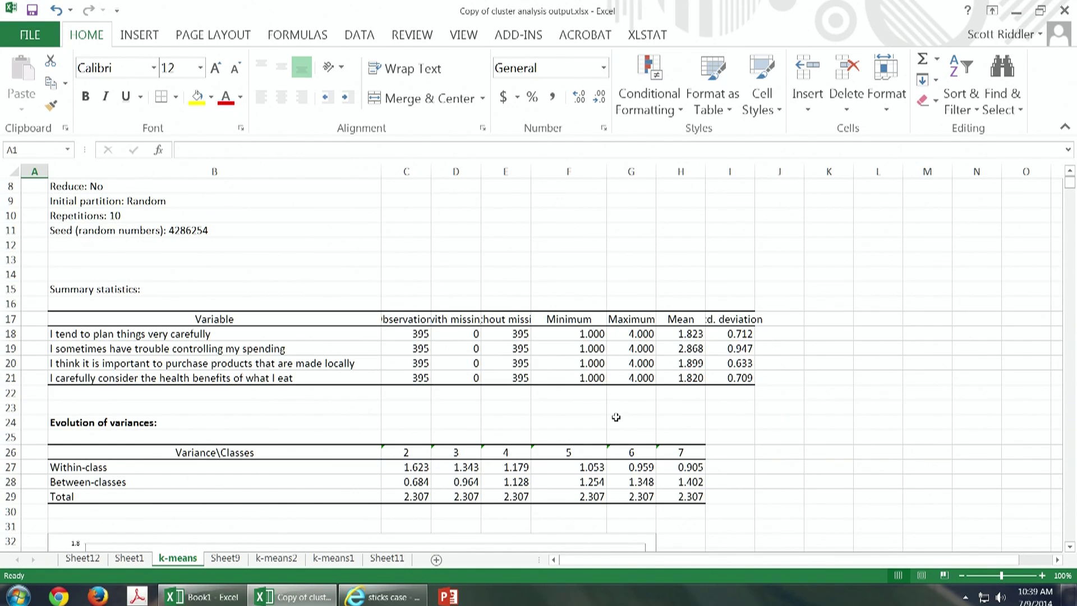
{"action": "left_click", "coordinate": [320, 331]}
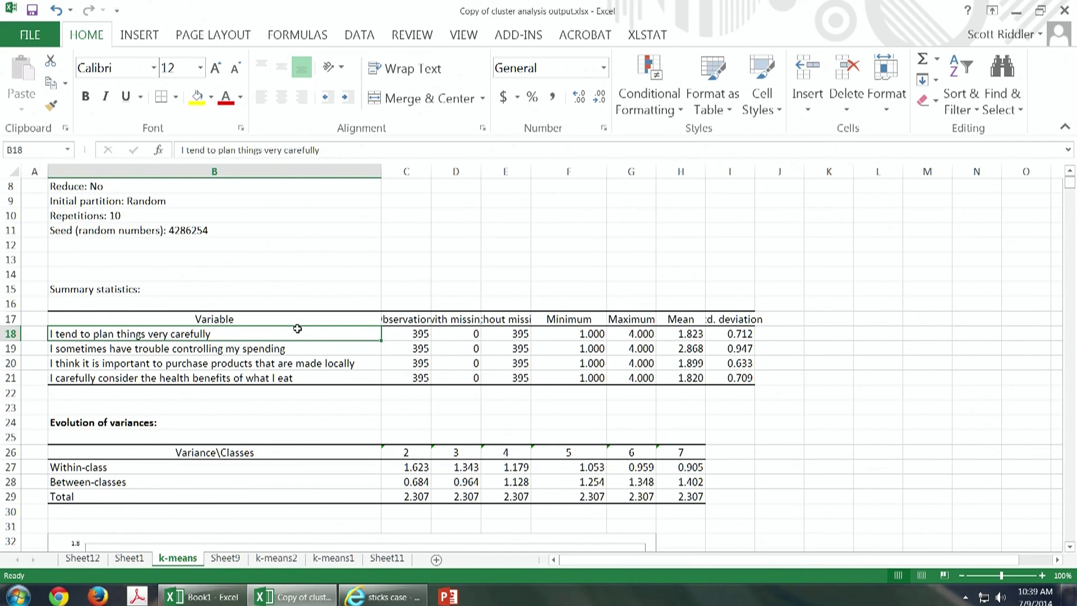
{"action": "key", "text": "Down"}
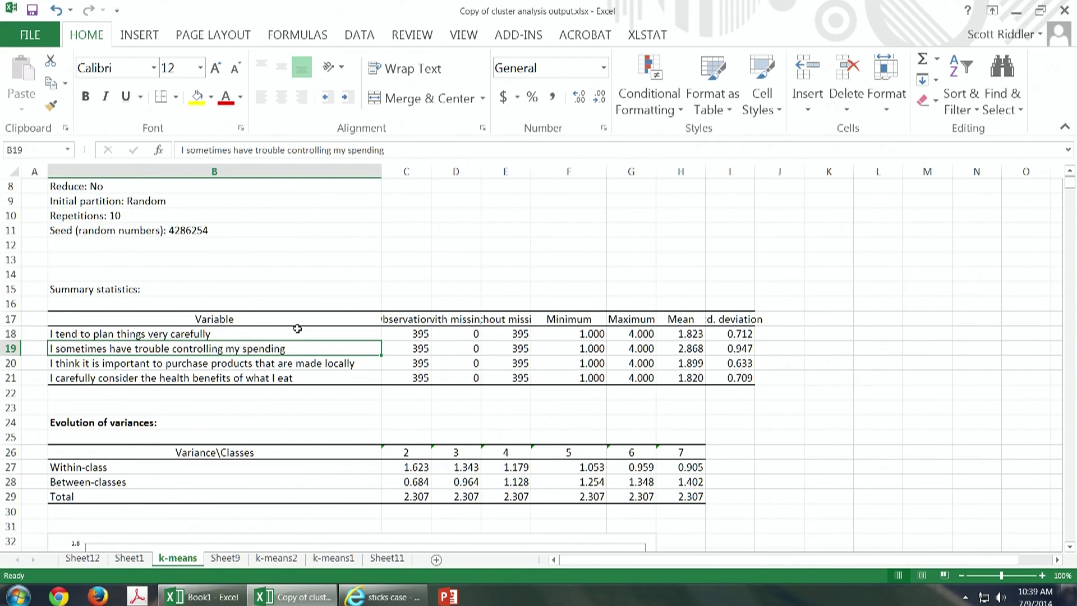
{"action": "key", "text": "Down"}
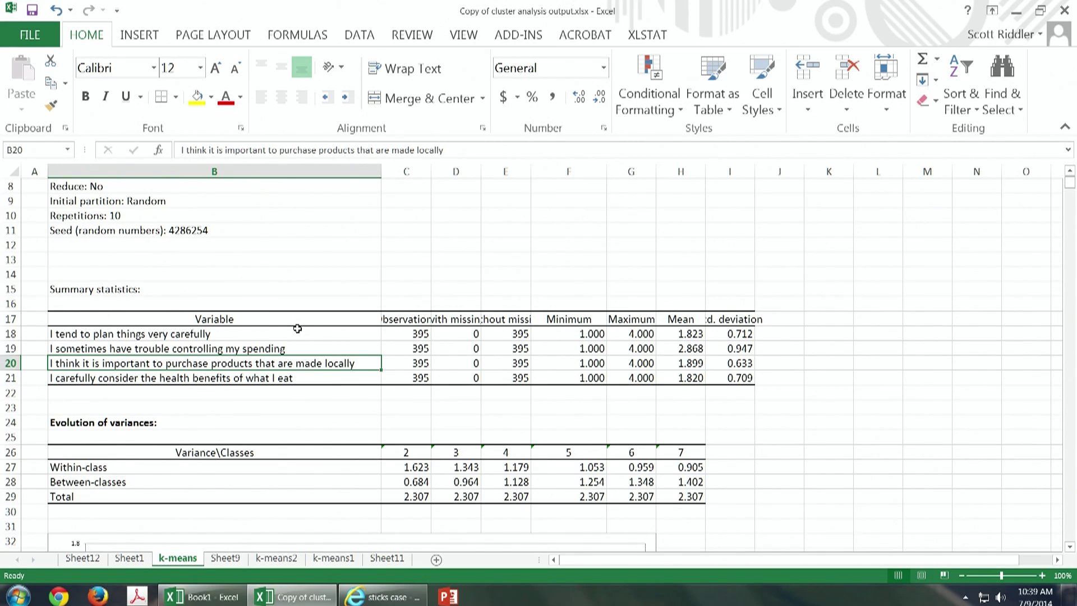
{"action": "key", "text": "Down"}
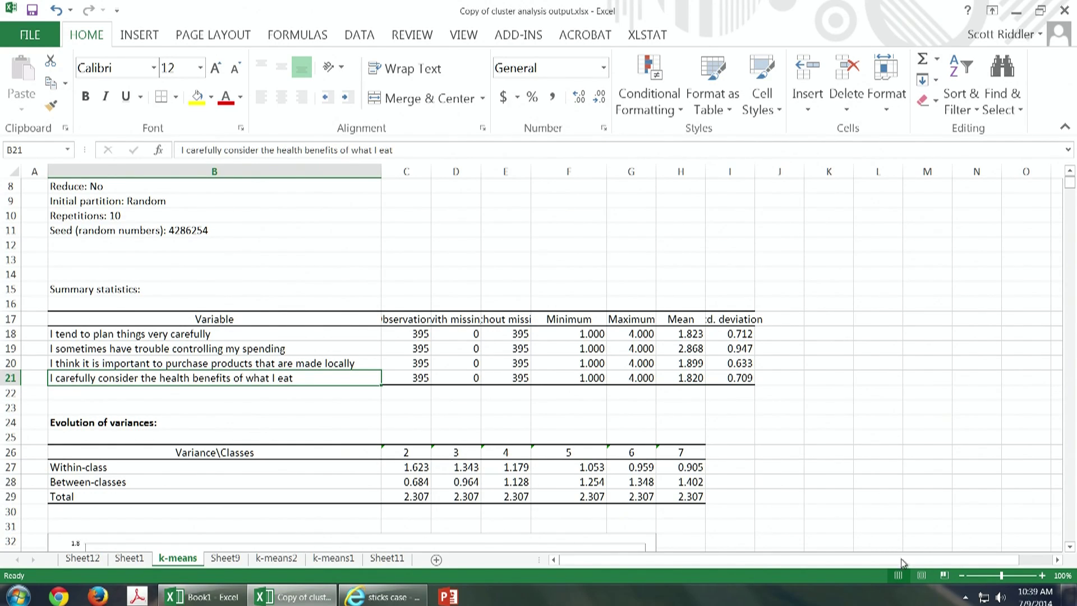
Step: Review the row labels and the class-number headings of the Evolution of variances table
{"action": "left_click", "coordinate": [1070, 547]}
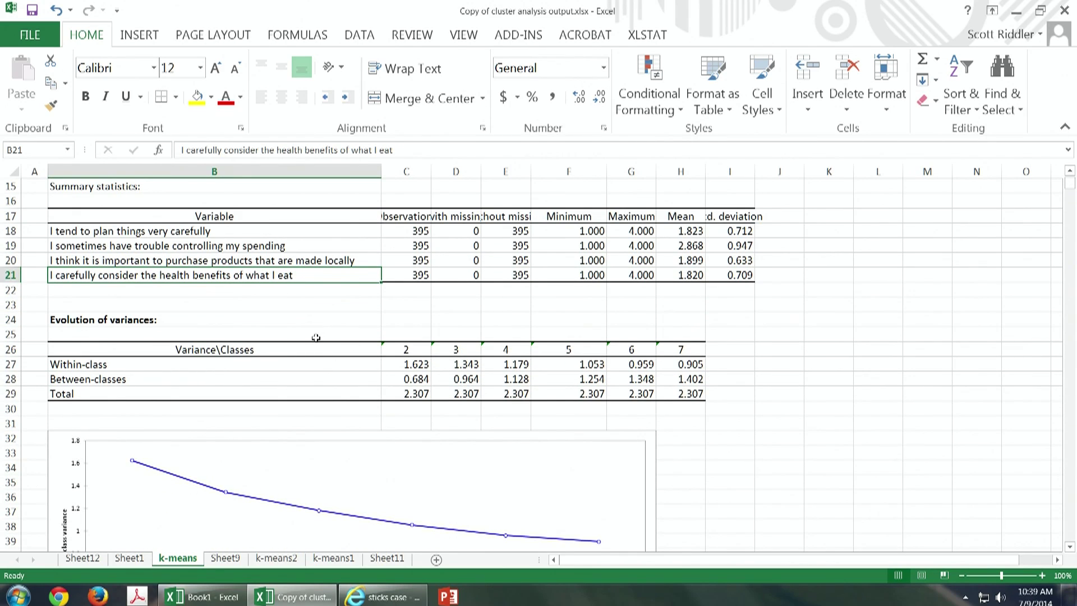
{"action": "left_click", "coordinate": [318, 366]}
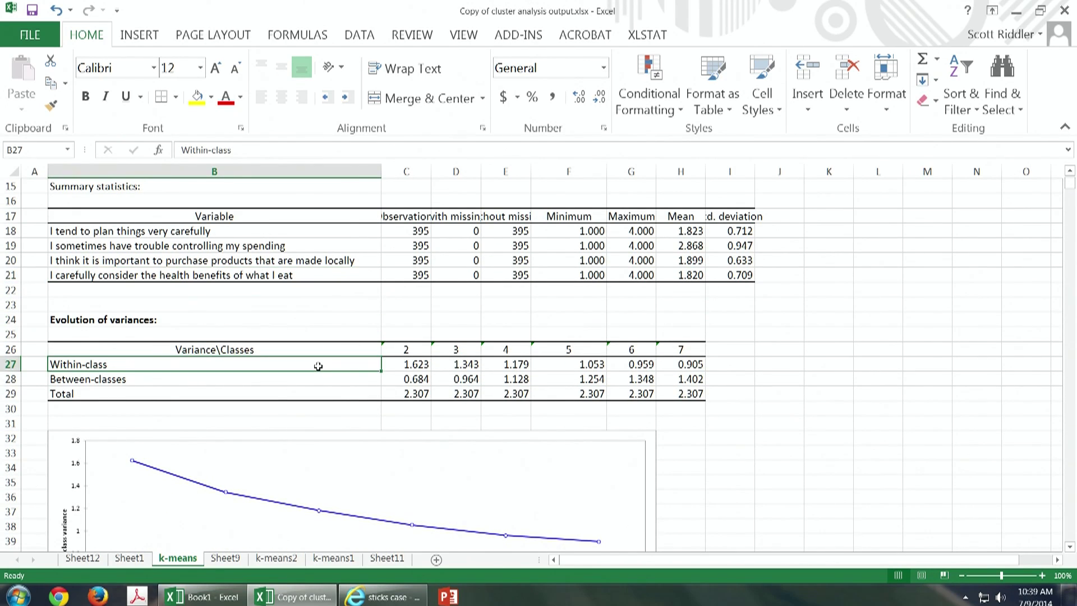
{"action": "key", "text": "Down"}
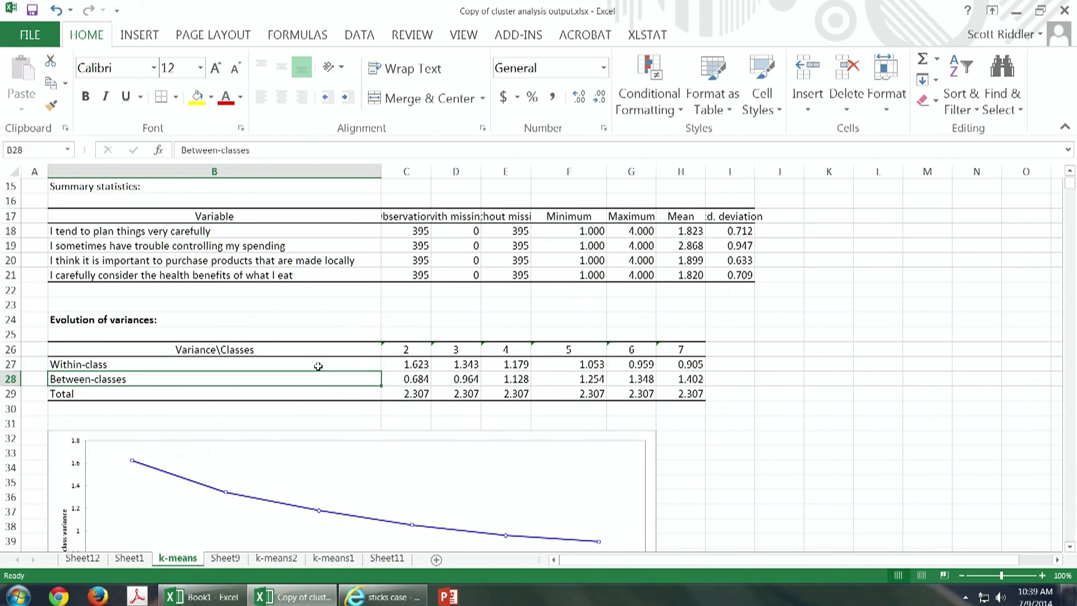
{"action": "key", "text": "Right"}
{"action": "key", "text": "Up"}
{"action": "key", "text": "Up"}
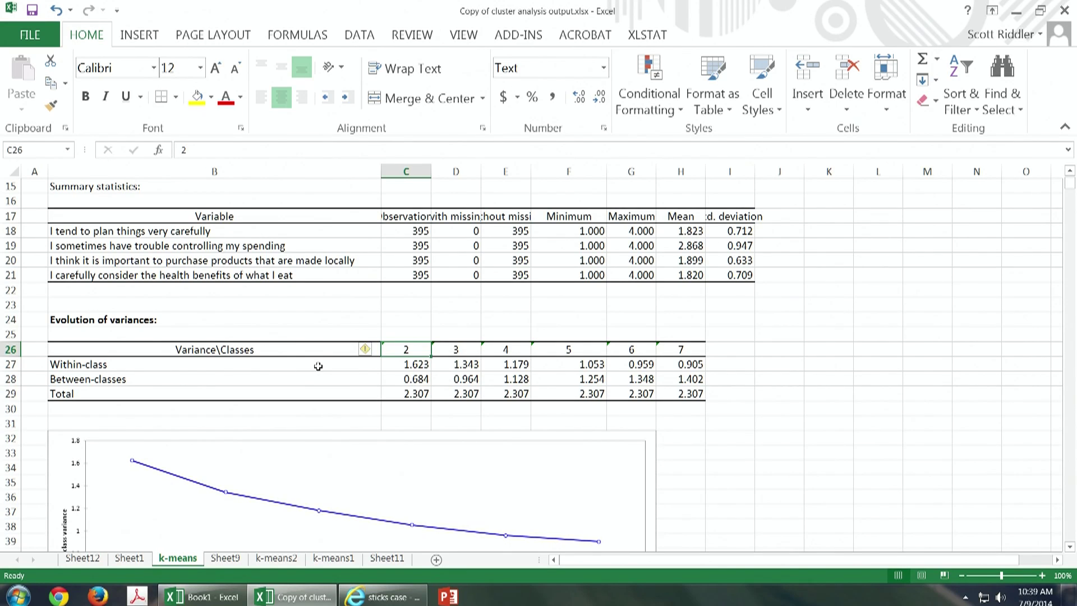
{"action": "key", "text": "Left"}
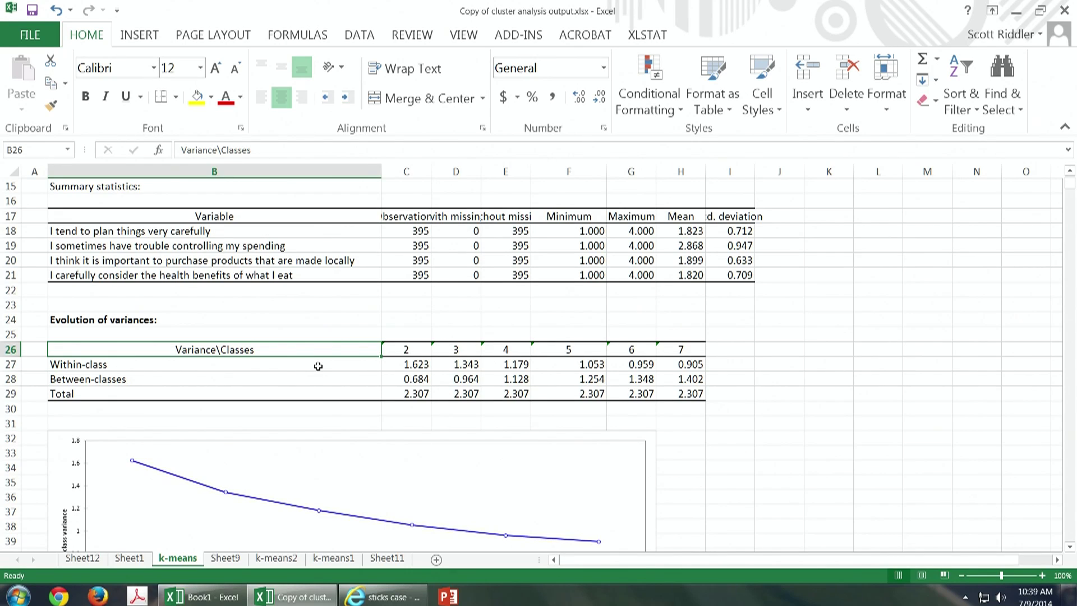
{"action": "key", "text": "Right"}
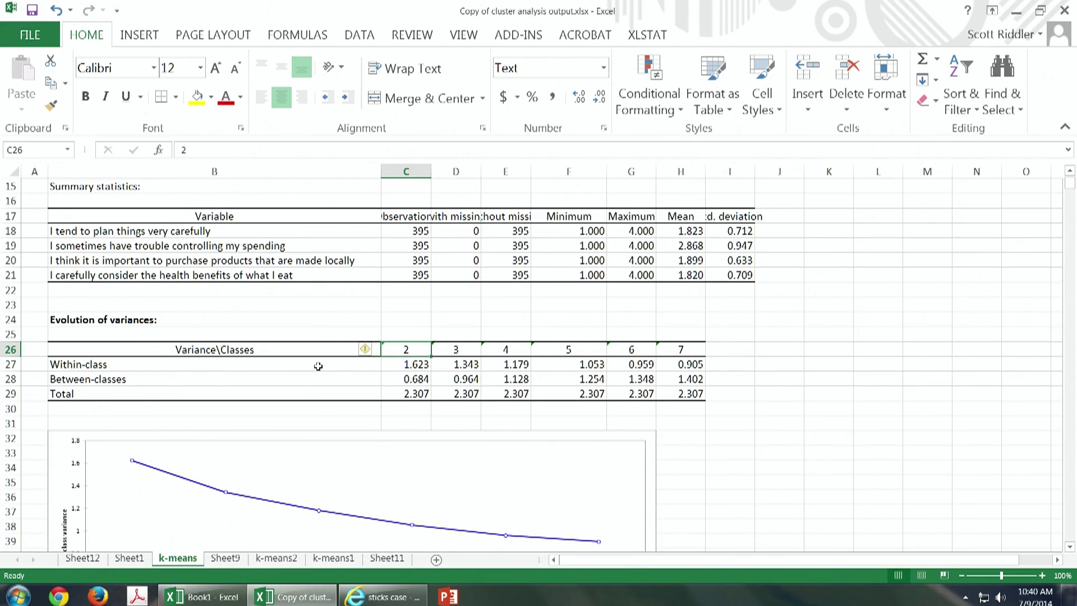
{"action": "key", "text": "Right"}
{"action": "key", "text": "Right"}
{"action": "key", "text": "Right"}
{"action": "key", "text": "Right"}
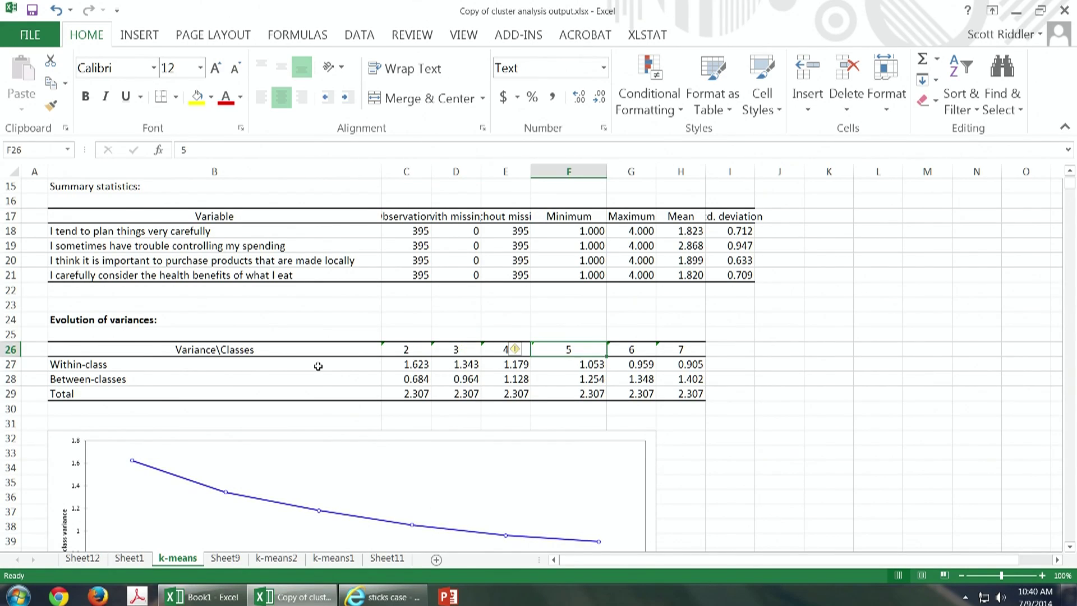
{"action": "key", "text": "Right"}
Step: Compare the within-class and between-classes variances of the two-class solution in column C
{"action": "key", "text": "Down"}
{"action": "key", "text": "Left"}
{"action": "key", "text": "Left"}
{"action": "key", "text": "Left"}
{"action": "key", "text": "Left"}
{"action": "key", "text": "Left"}
{"action": "key", "text": "Left"}
{"action": "key", "text": "Right"}
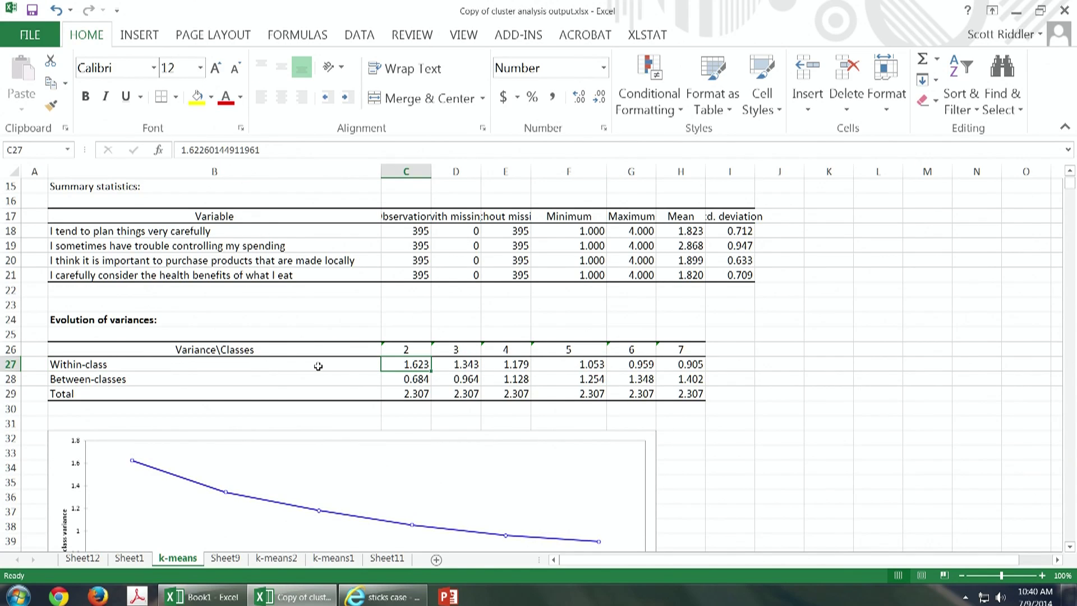
{"action": "key", "text": "Up"}
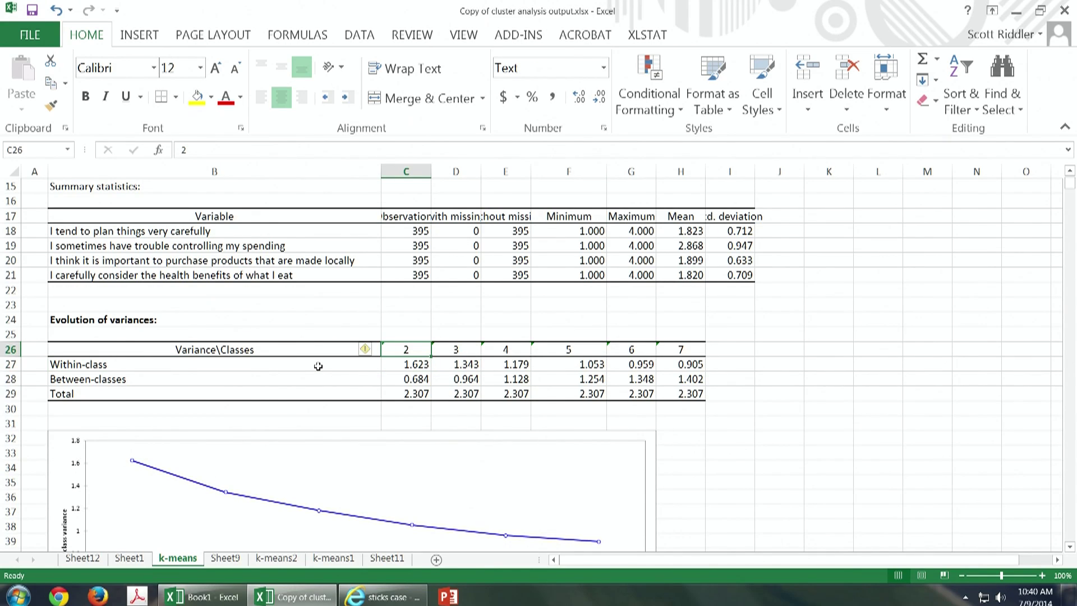
{"action": "key", "text": "Down"}
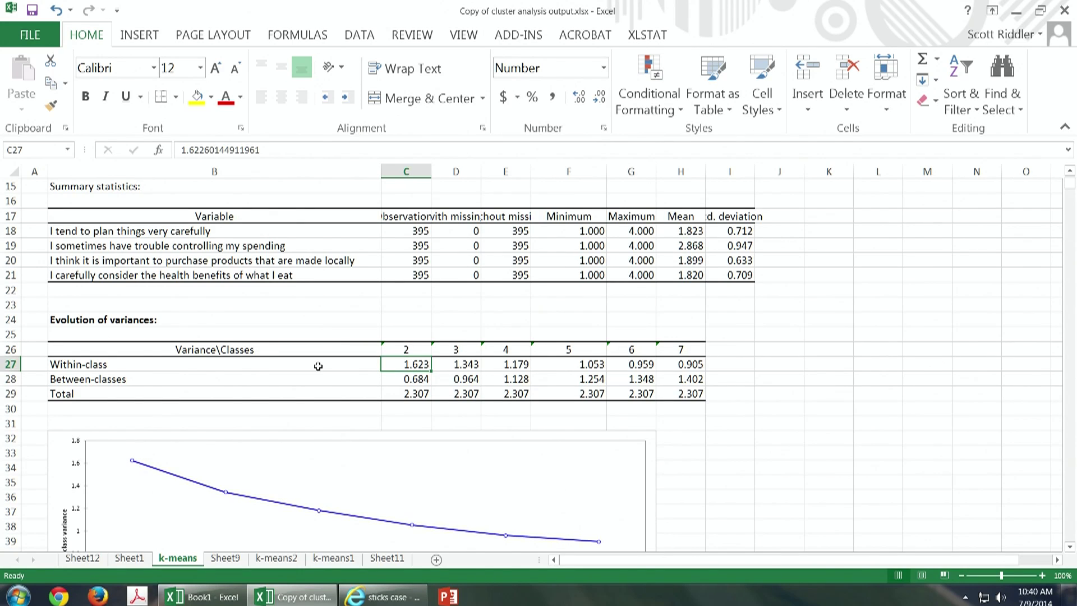
{"action": "key", "text": "Down"}
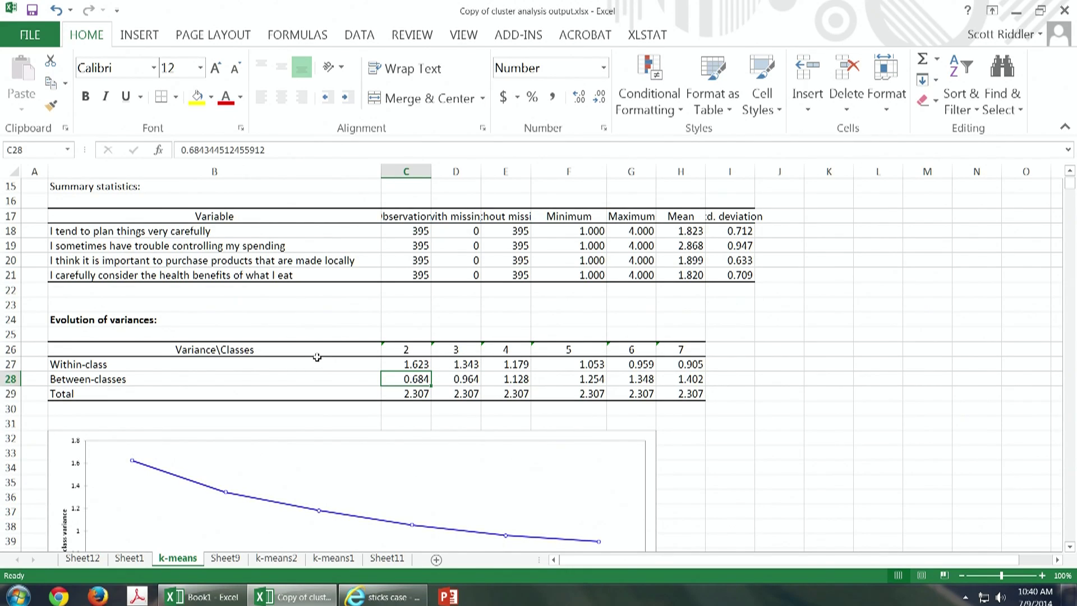
Step: Copy the within-class and between-classes rows B27:H28 into a new sheet at A2, and fit column A to its labels
{"action": "left_click_drag", "start_coordinate": [336, 363], "coordinate": [693, 381]}
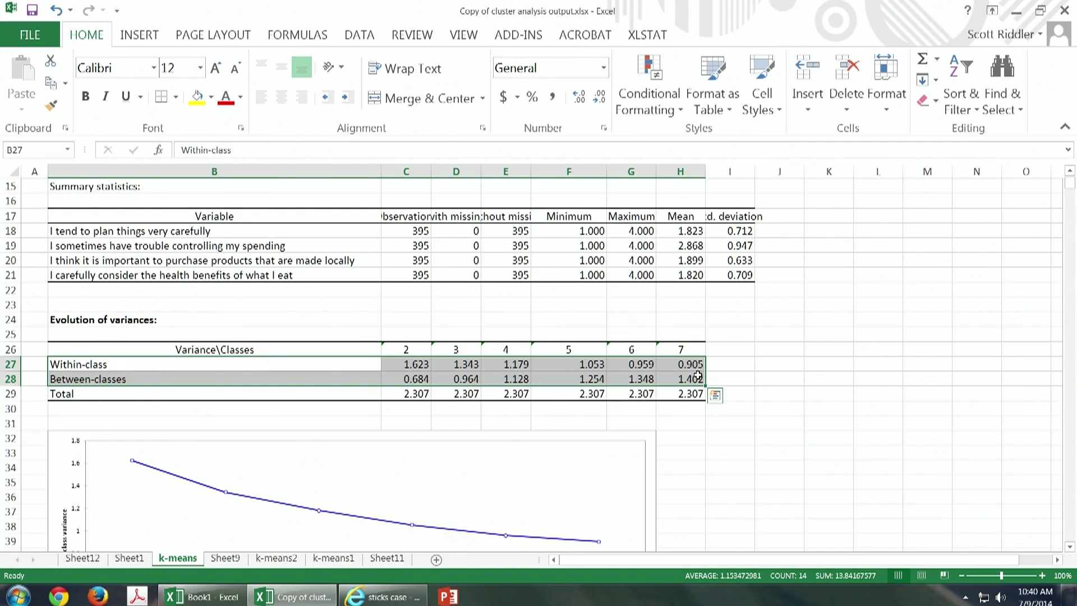
{"action": "key", "text": "ctrl+c"}
{"action": "left_click", "coordinate": [403, 562]}
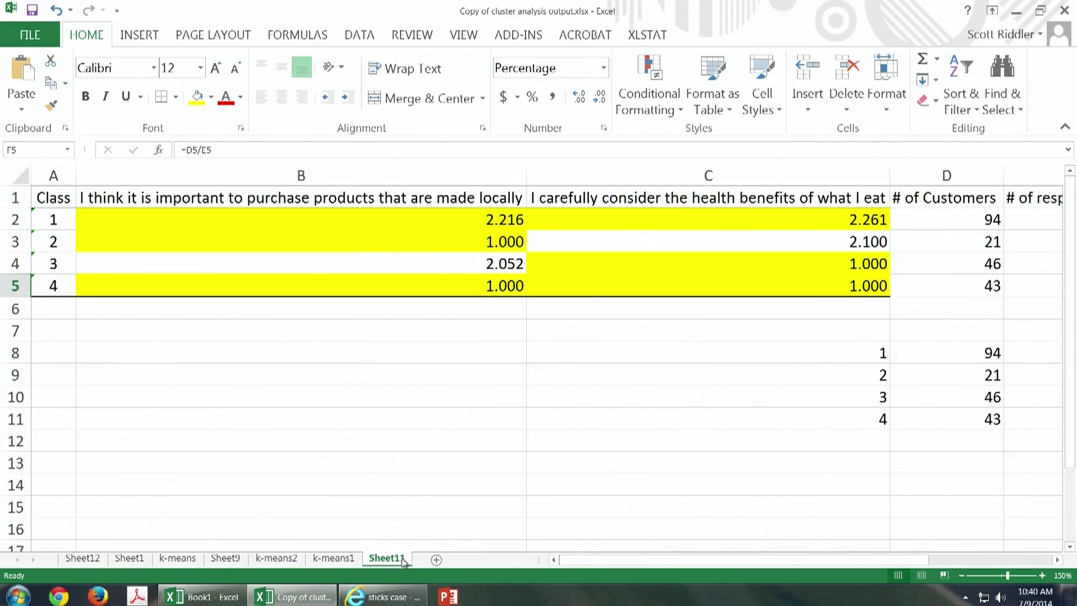
{"action": "left_click", "coordinate": [437, 560]}
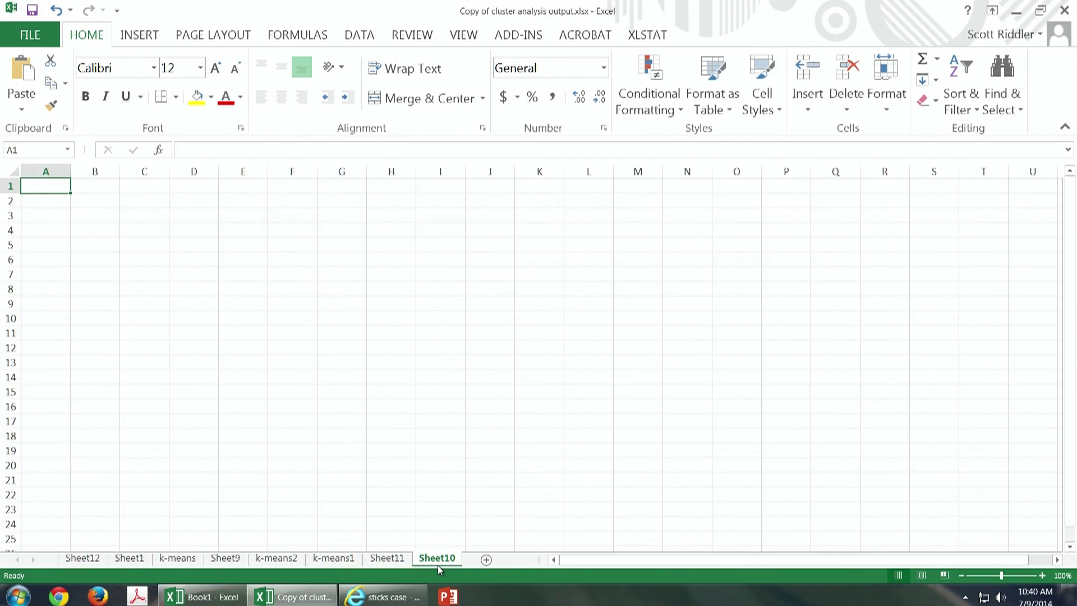
{"action": "left_click", "coordinate": [40, 199]}
{"action": "key", "text": "ctrl+v"}
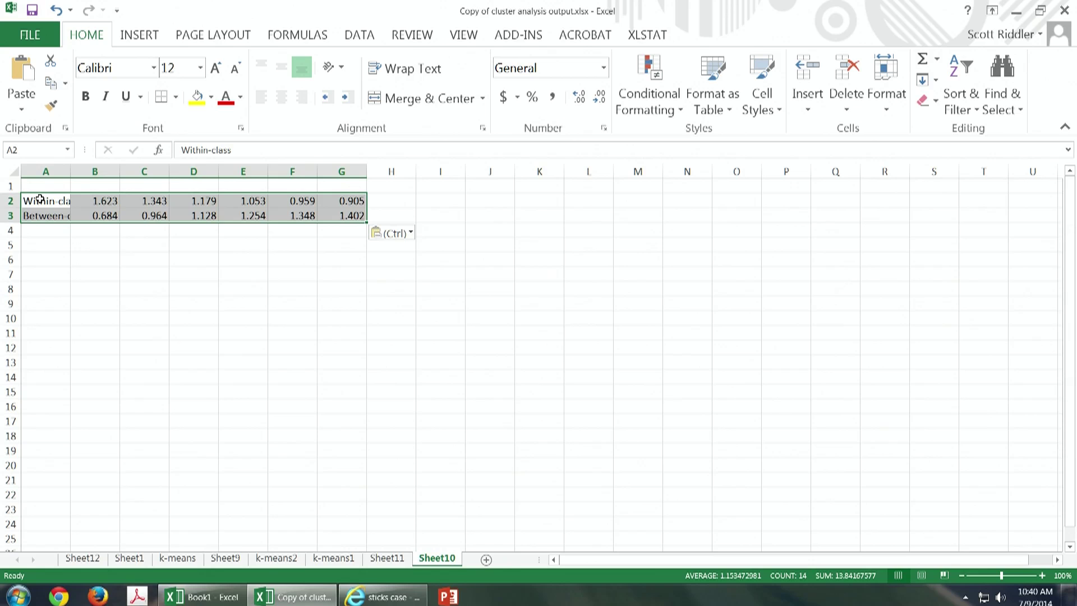
{"action": "double_click", "coordinate": [70, 171]}
Step: Add the row label "# Segments" in A4, below the copied variance rows
{"action": "left_click", "coordinate": [75, 230]}
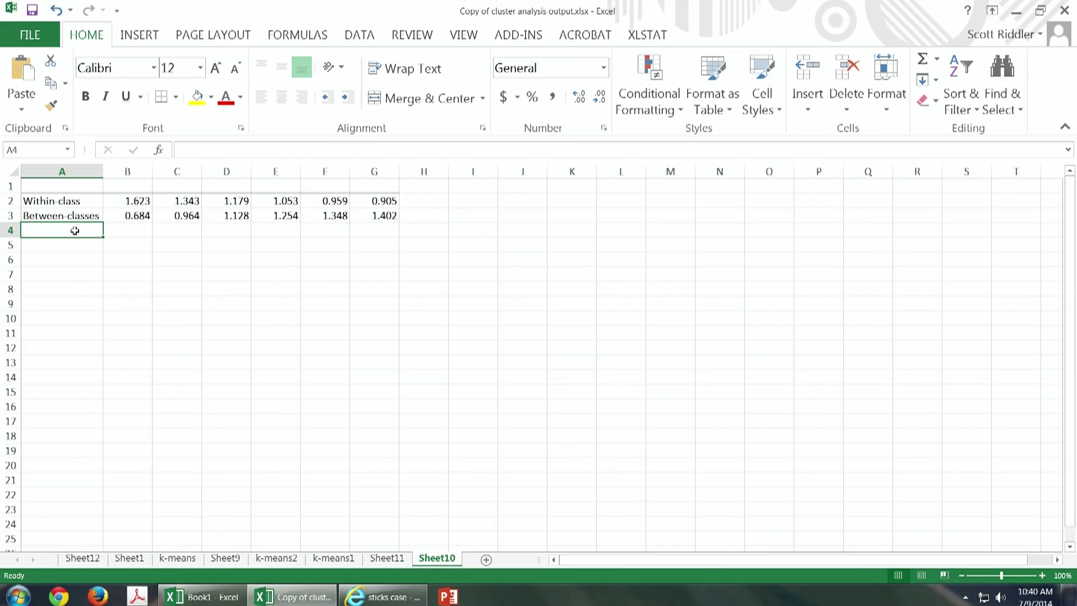
{"action": "type", "text": "# Sege"}
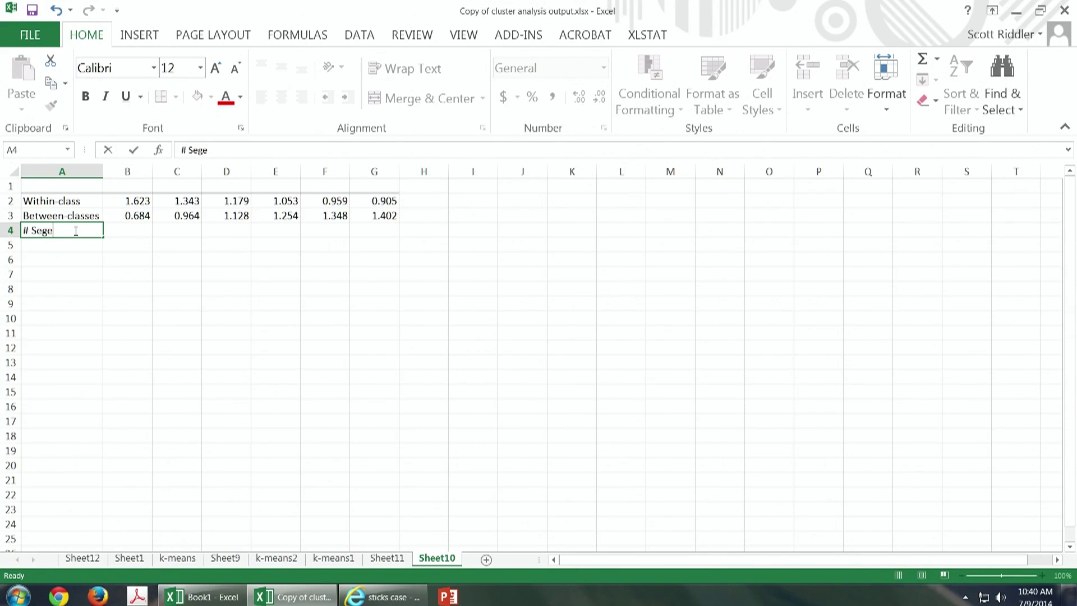
{"action": "key", "text": "BackSpace"}
{"action": "type", "text": "ments"}
{"action": "key", "text": "Return"}
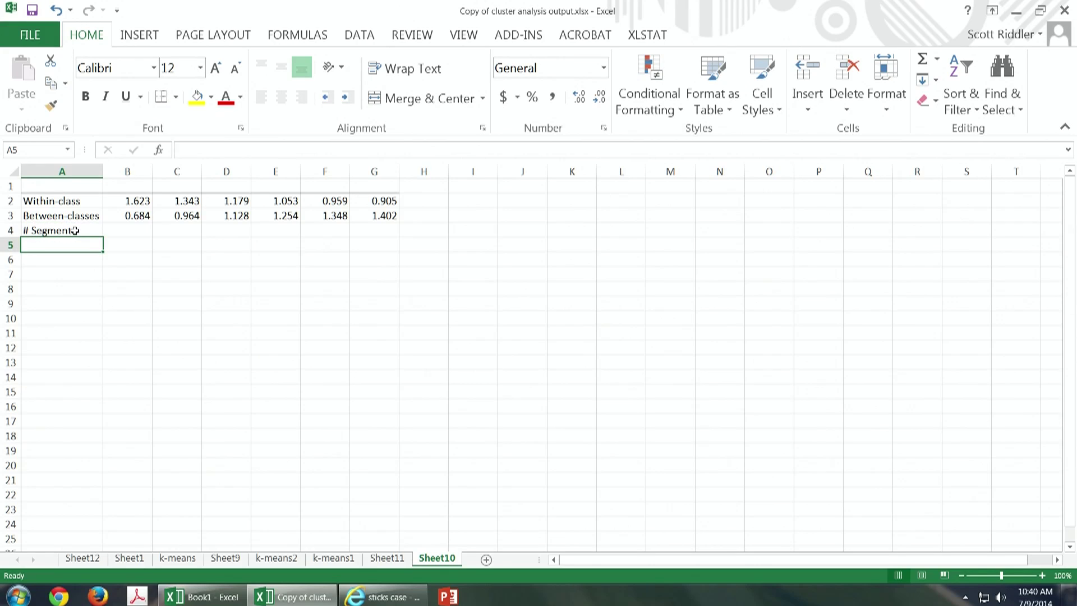
Step: Add the row label "Within vs Between" in A5 and widen column A to fit it
{"action": "type", "text": "With"}
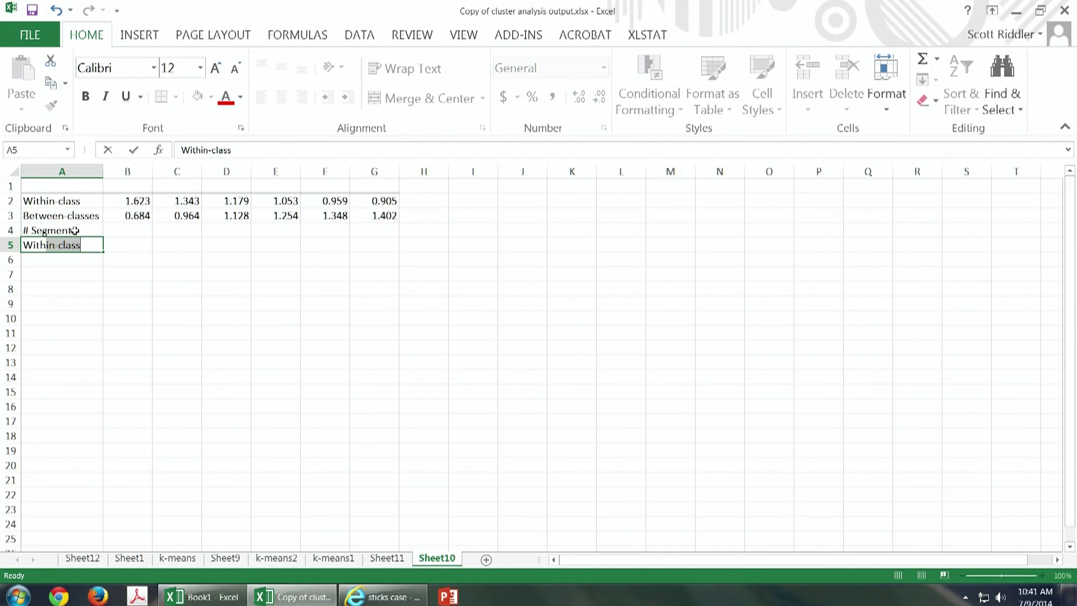
{"action": "type", "text": "in vs "}
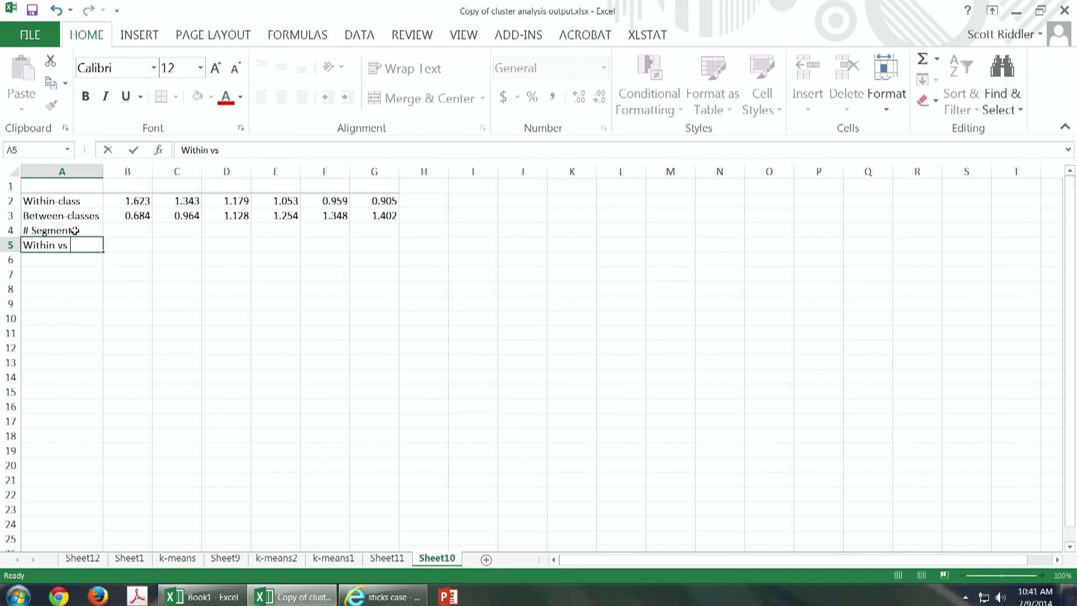
{"action": "type", "text": "Betwee"}
{"action": "type", "text": "n"}
{"action": "key", "text": "Tab"}
{"action": "double_click", "coordinate": [103, 170]}
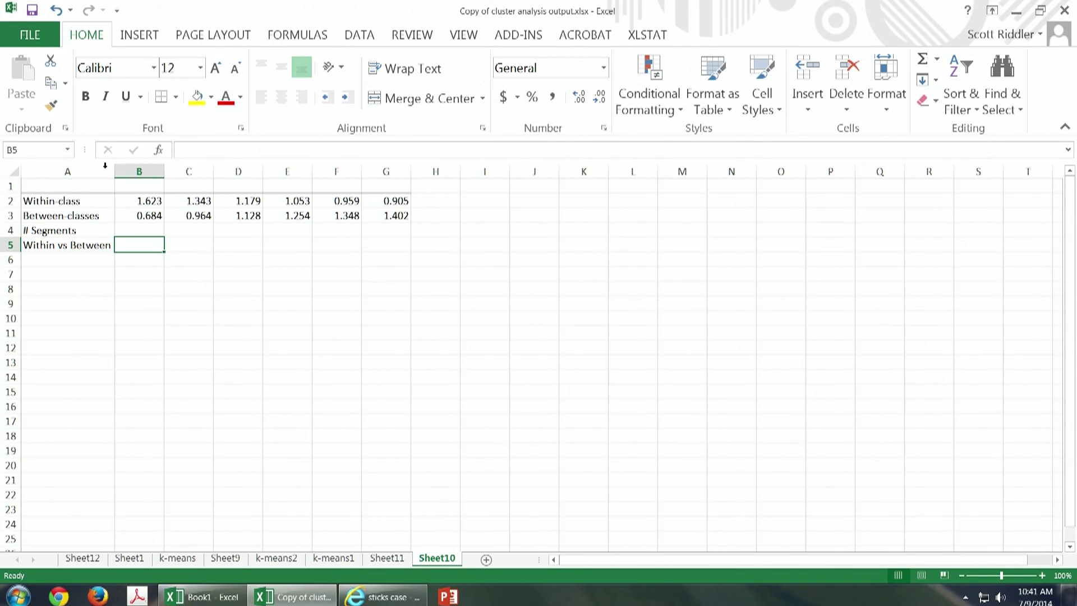
Step: Fill the # Segments row with 2 in B4 and the formula =B4+1 from C4 across to G4
{"action": "left_click", "coordinate": [154, 231]}
{"action": "type", "text": "2"}
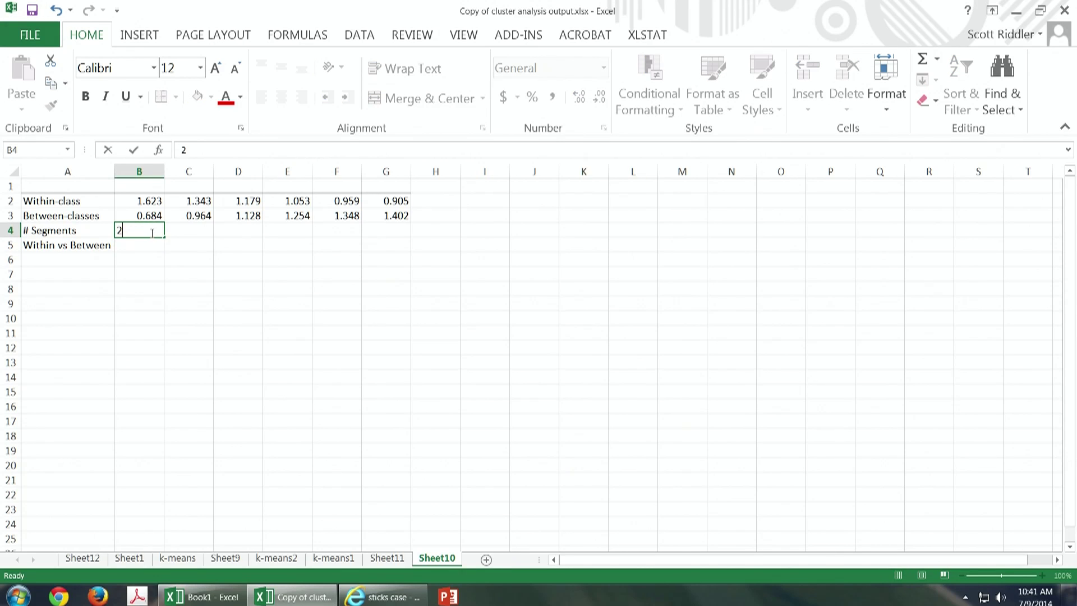
{"action": "key", "text": "Tab"}
{"action": "type", "text": "="}
{"action": "left_click", "coordinate": [152, 232]}
{"action": "type", "text": "+1"}
{"action": "key", "text": "Return"}
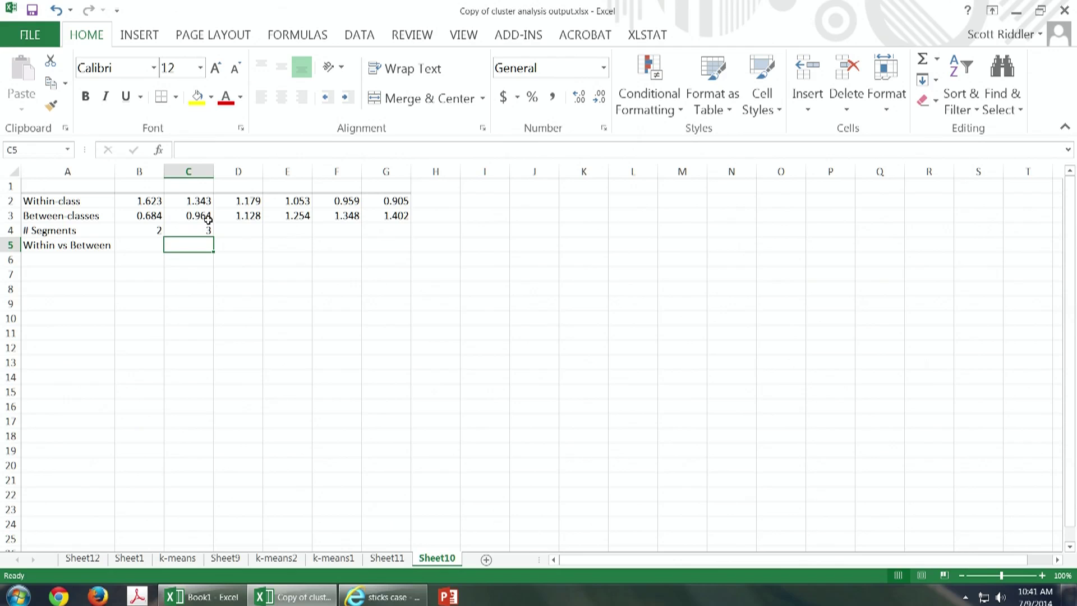
{"action": "left_click", "coordinate": [208, 229]}
{"action": "left_click_drag", "start_coordinate": [214, 236], "coordinate": [414, 238]}
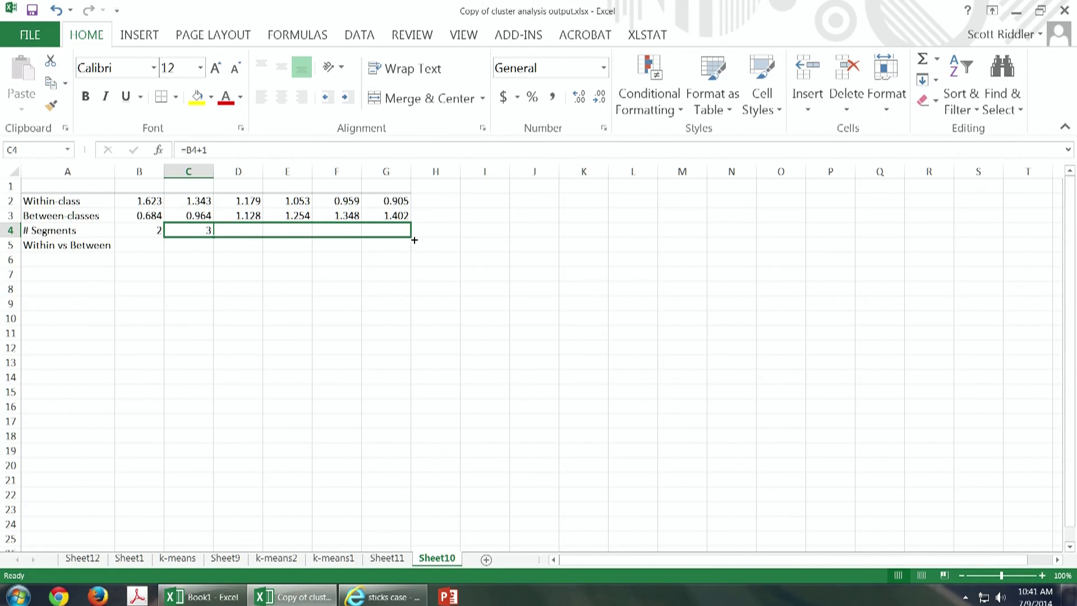
Step: Calculate the Within vs Between ratio with =B2/B3 in B5 and fill it across to G5
{"action": "left_click", "coordinate": [151, 241]}
{"action": "type", "text": "="}
{"action": "key", "text": "Up"}
{"action": "key", "text": "Up"}
{"action": "key", "text": "Up"}
{"action": "type", "text": "/"}
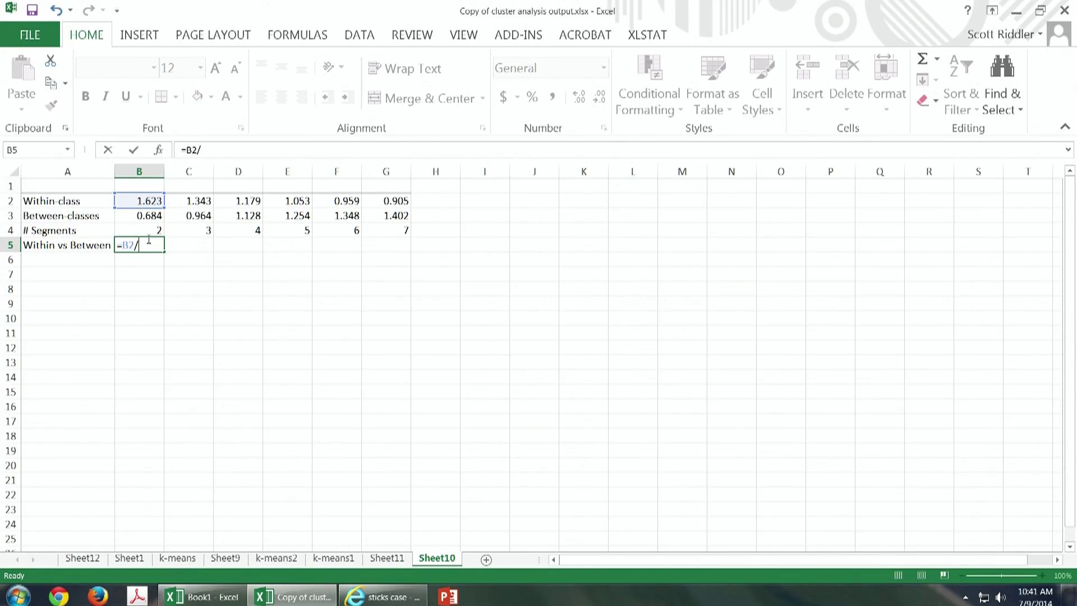
{"action": "key", "text": "Up"}
{"action": "key", "text": "Up"}
{"action": "key", "text": "Return"}
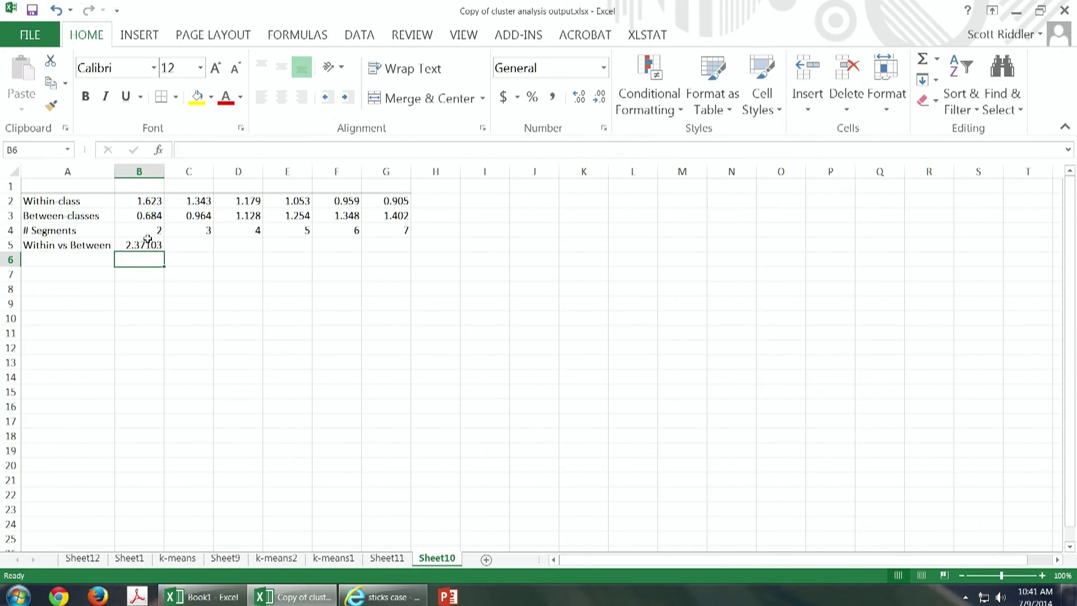
{"action": "left_click", "coordinate": [148, 241]}
{"action": "left_click_drag", "start_coordinate": [164, 252], "coordinate": [421, 255]}
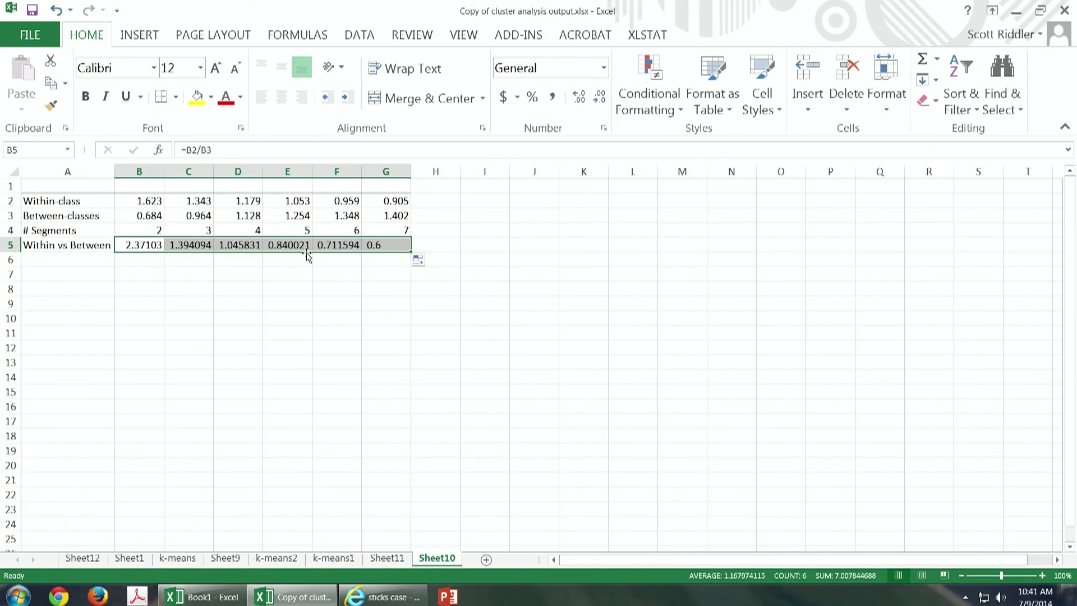
Step: Plot A4:G5 as a Scatter with Smooth Lines and Markers chart and enlarge it below the table
{"action": "left_click", "coordinate": [98, 227]}
{"action": "left_click_drag", "start_coordinate": [99, 227], "coordinate": [408, 245]}
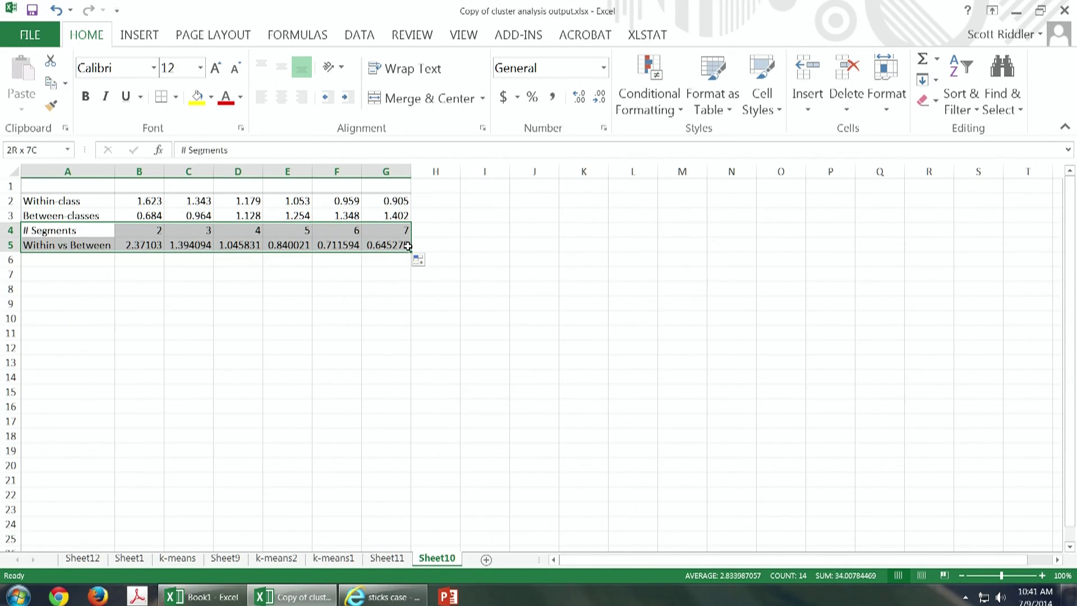
{"action": "left_click", "coordinate": [150, 42]}
{"action": "left_click", "coordinate": [526, 105]}
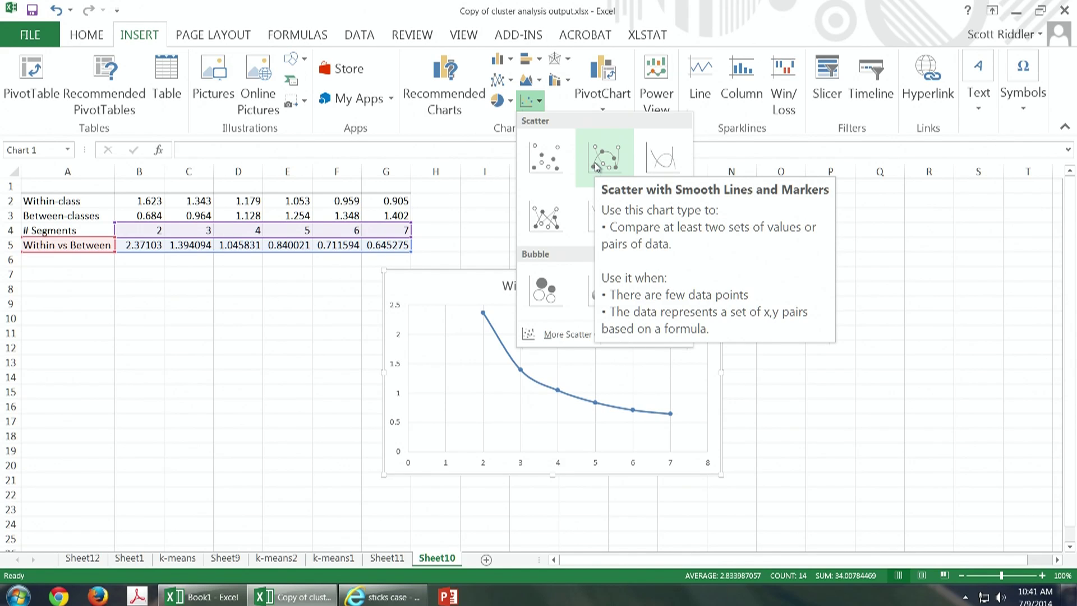
{"action": "left_click", "coordinate": [596, 166]}
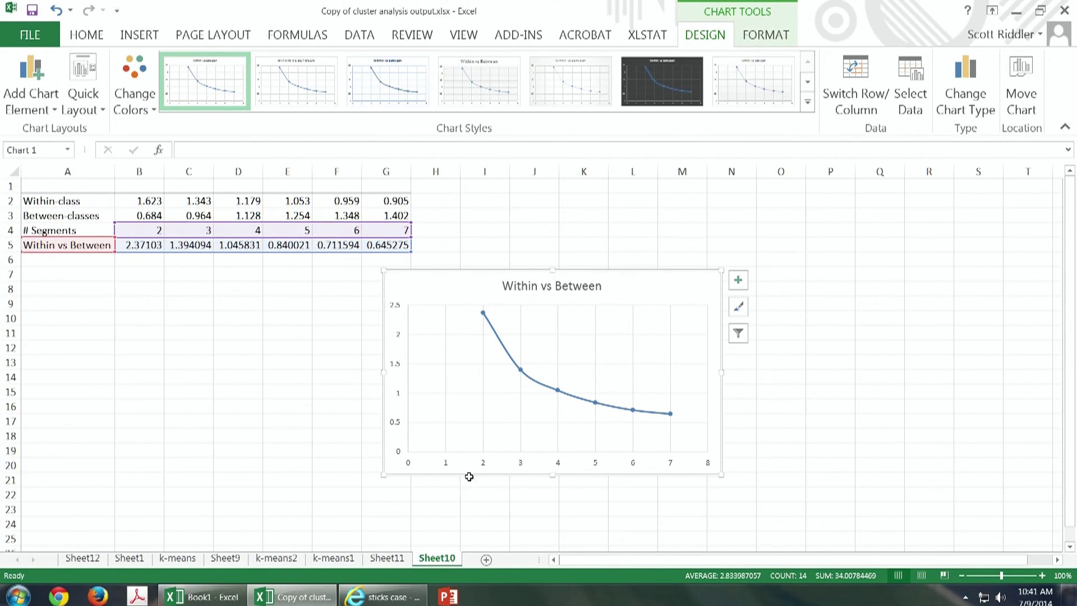
{"action": "left_click_drag", "start_coordinate": [722, 476], "coordinate": [845, 531]}
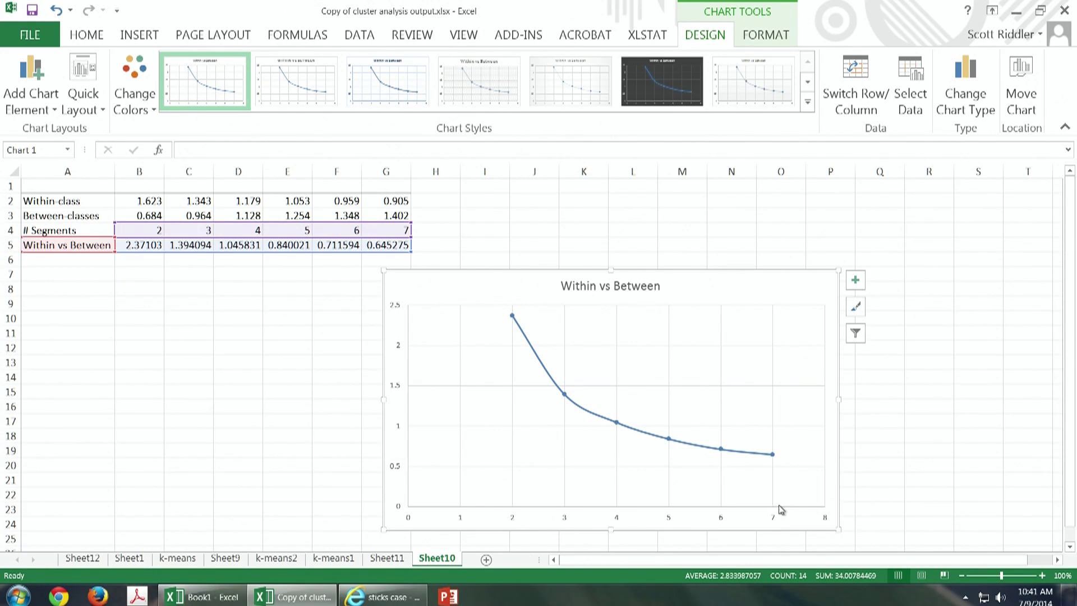
{"action": "mouse_move", "coordinate": [723, 452]}
{"action": "mouse_move", "coordinate": [775, 455]}
Step: Run XLSTAT k-means clustering on the Sheet1 range C1:F396 with the number of classes from 6 to 6, and dismiss the Trusted Publishers message
{"action": "left_click", "coordinate": [130, 559]}
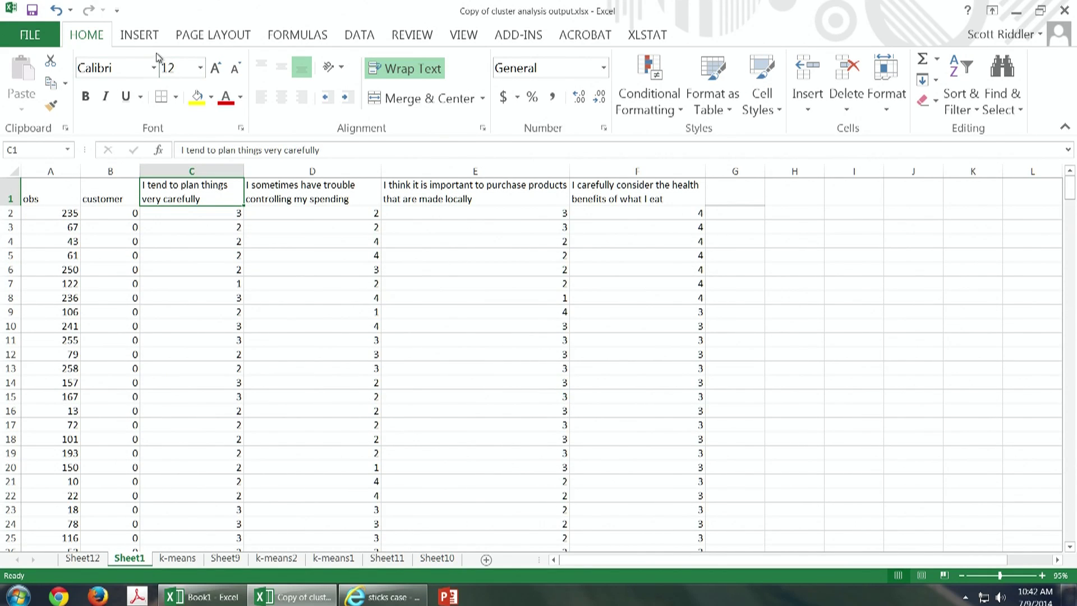
{"action": "left_click", "coordinate": [627, 40]}
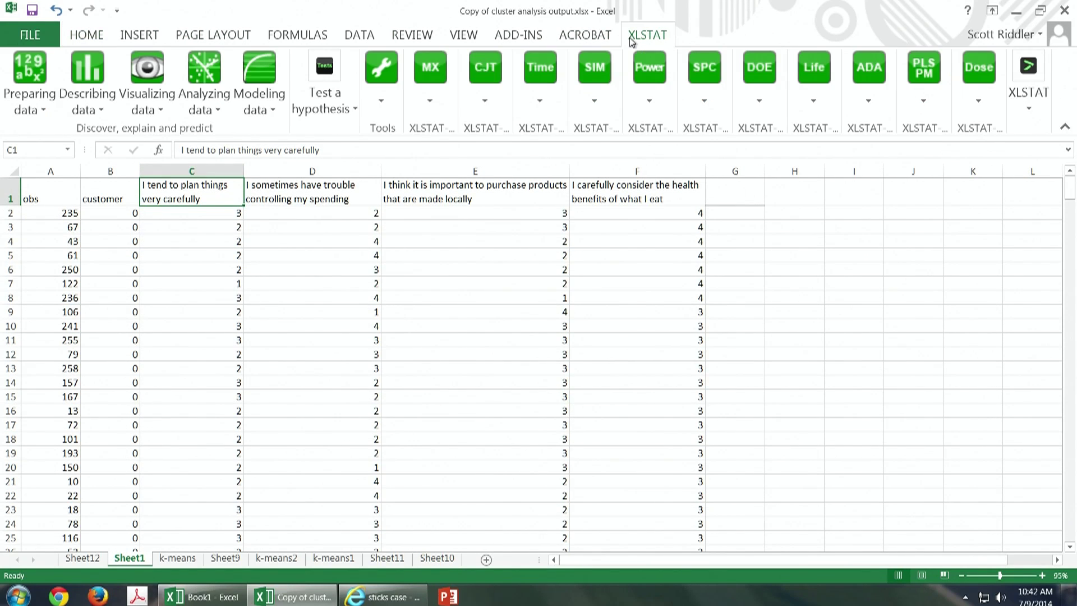
{"action": "left_click", "coordinate": [223, 110]}
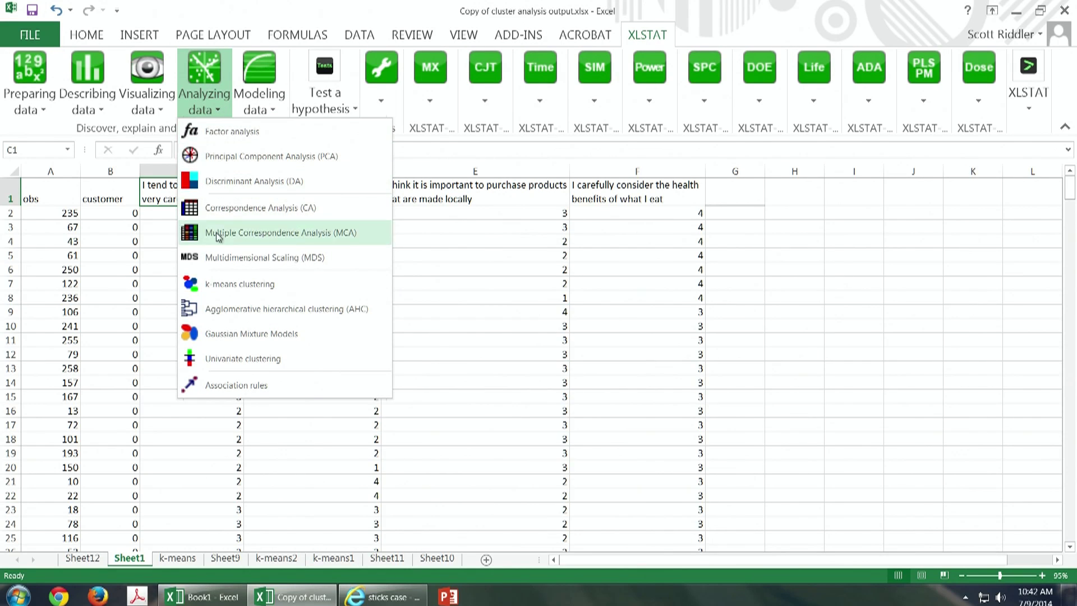
{"action": "left_click", "coordinate": [216, 291]}
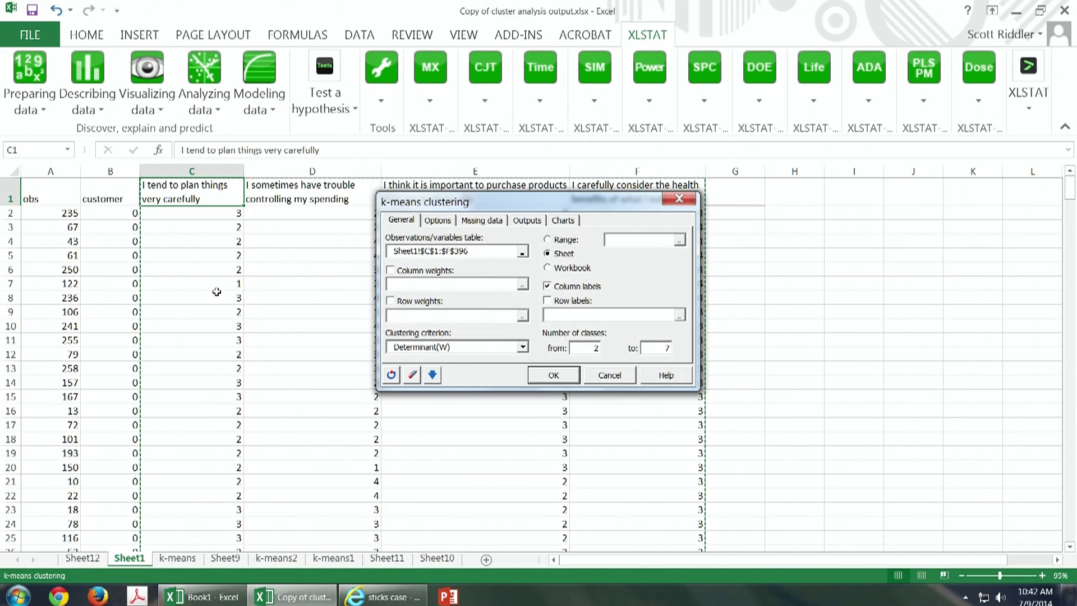
{"action": "left_click", "coordinate": [598, 348]}
{"action": "key", "text": "BackSpace"}
{"action": "type", "text": "6"}
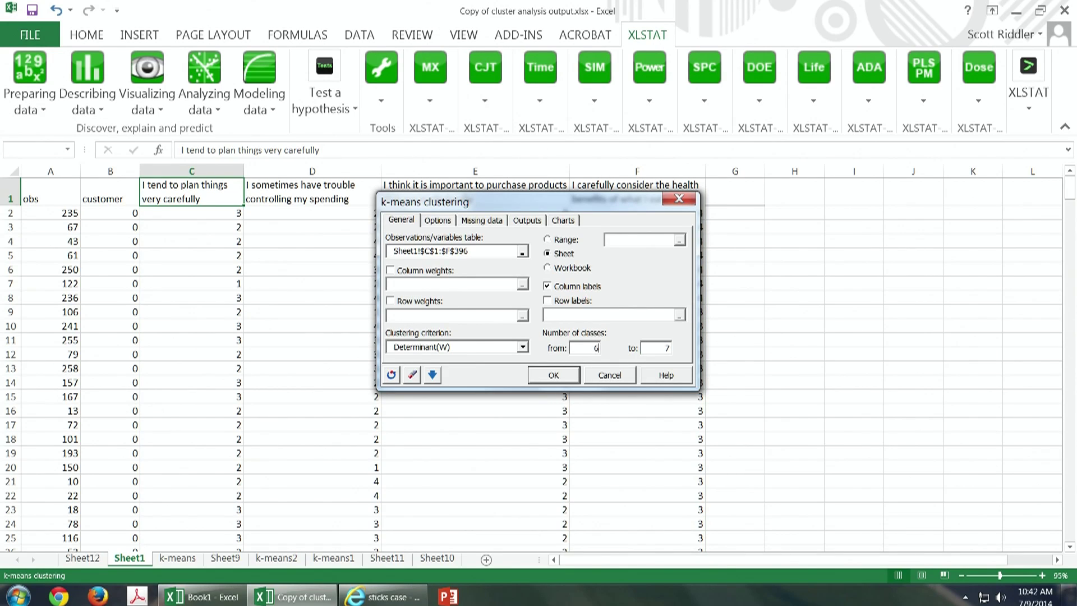
{"action": "left_click", "coordinate": [669, 348]}
{"action": "key", "text": "BackSpace"}
{"action": "left_click", "coordinate": [547, 379]}
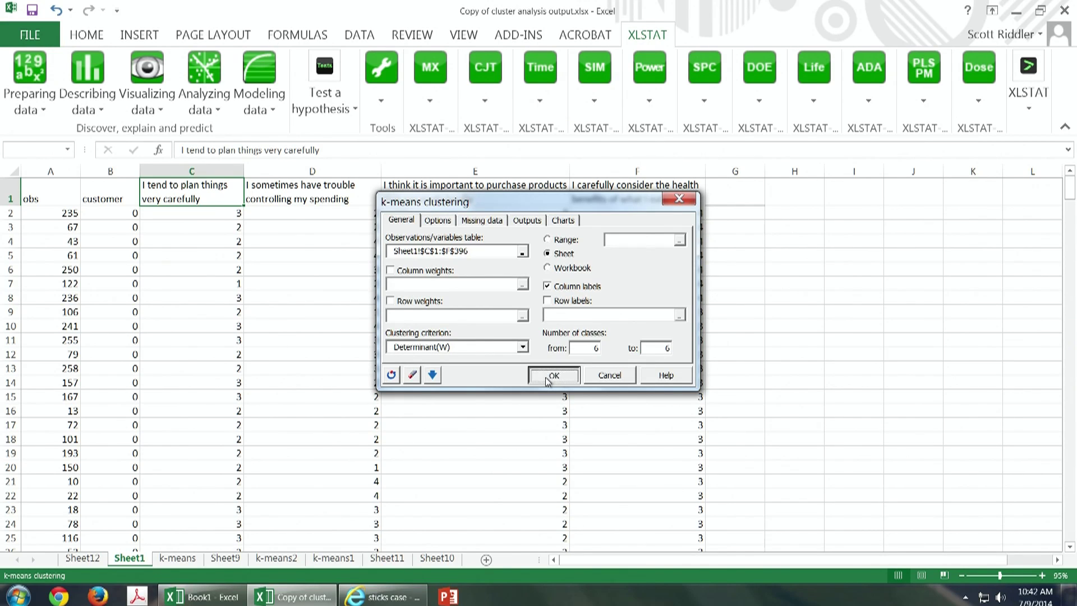
{"action": "left_click", "coordinate": [535, 355]}
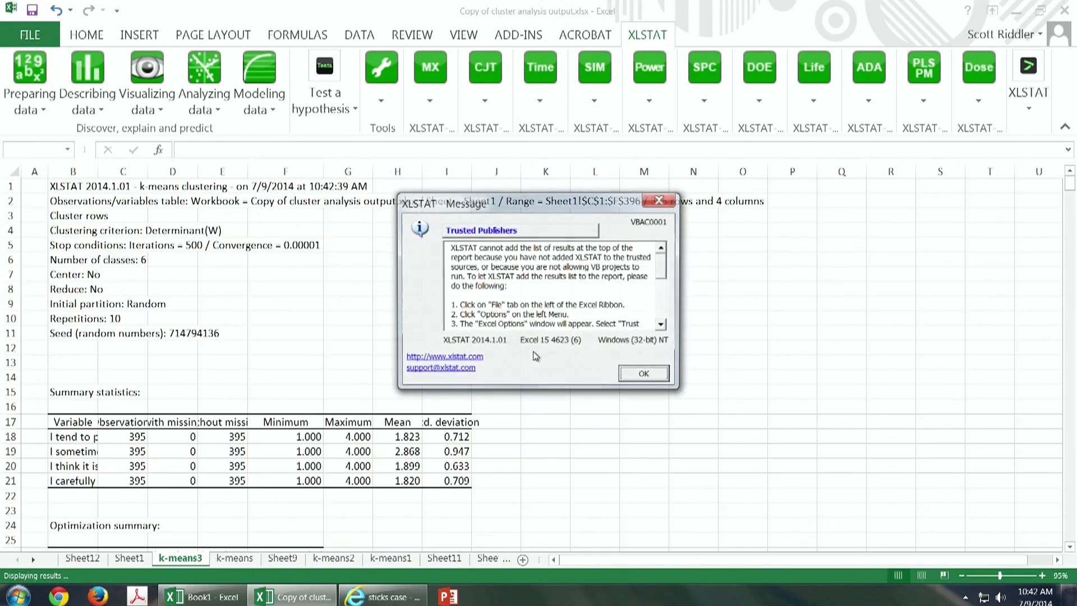
{"action": "left_click", "coordinate": [631, 376]}
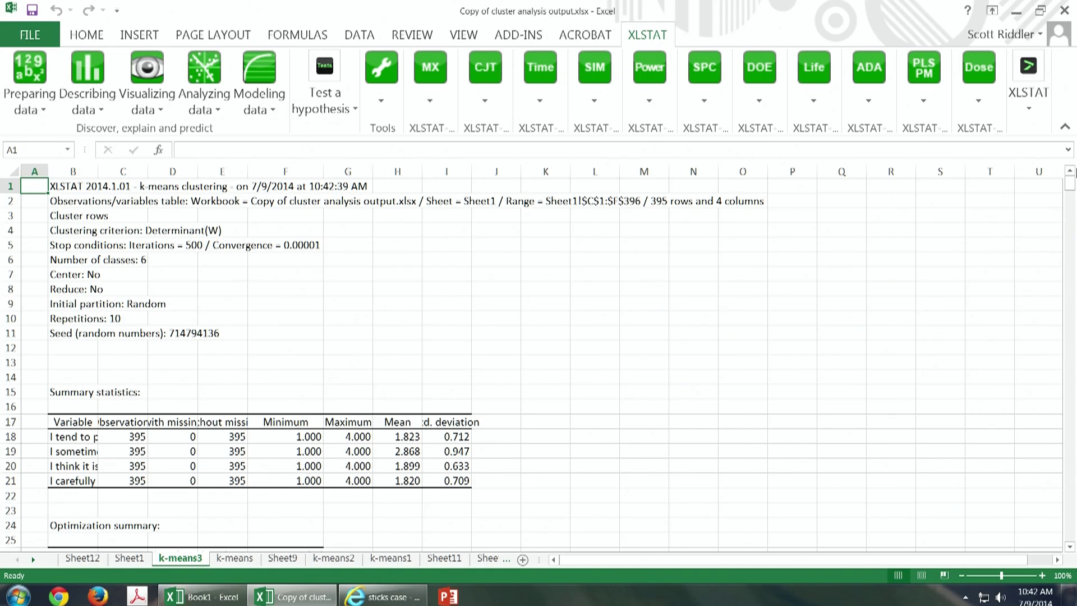
Step: Widen column B of the new k-means report so the row labels in the Results by class table fit
{"action": "left_click_drag", "start_coordinate": [1070, 184], "coordinate": [1070, 204]}
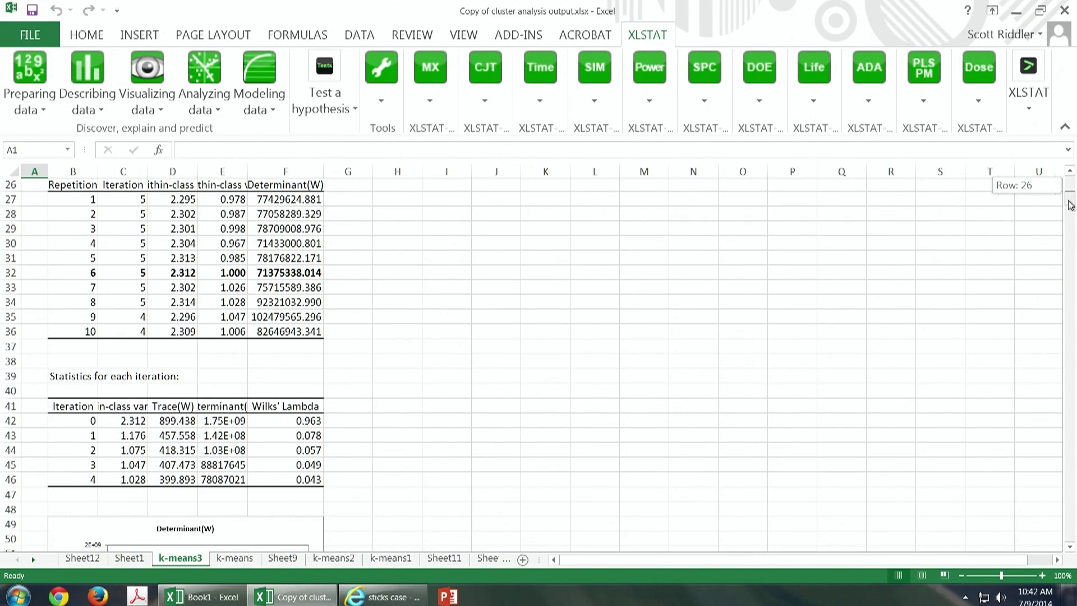
{"action": "left_click_drag", "start_coordinate": [1070, 213], "coordinate": [1072, 234]}
{"action": "left_click", "coordinate": [623, 271]}
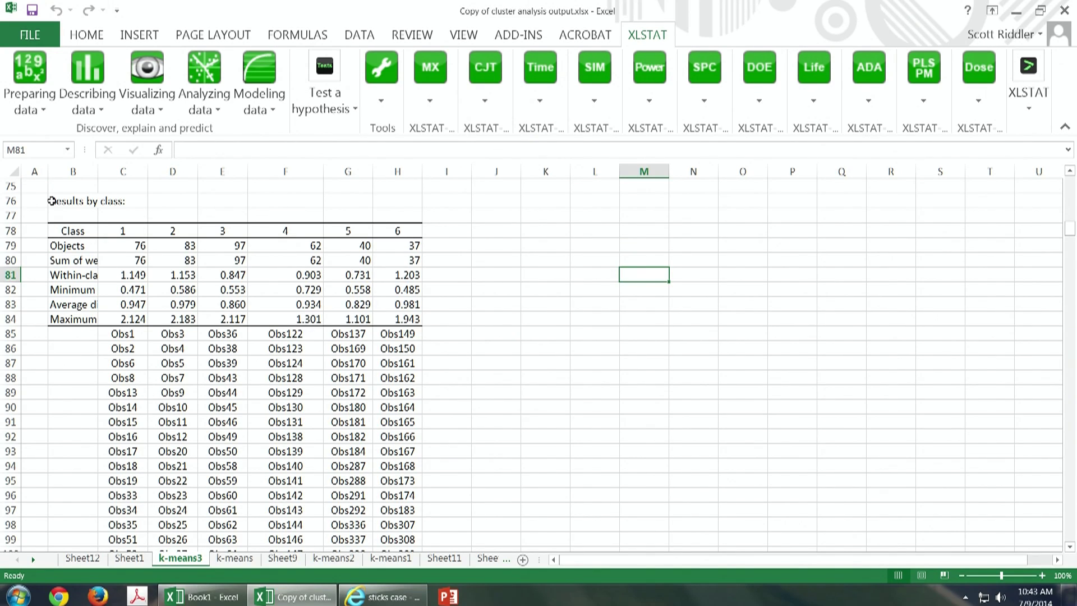
{"action": "left_click_drag", "start_coordinate": [98, 171], "coordinate": [213, 172]}
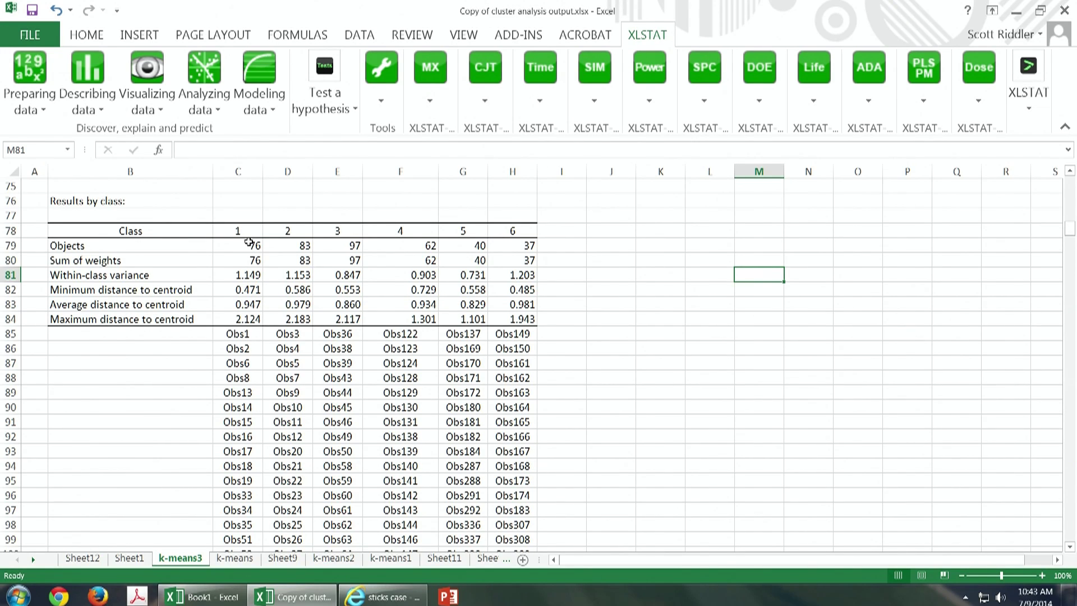
Step: Examine the number of objects in each of the six classes, the listed class members and the variance decomposition above
{"action": "left_click", "coordinate": [223, 242]}
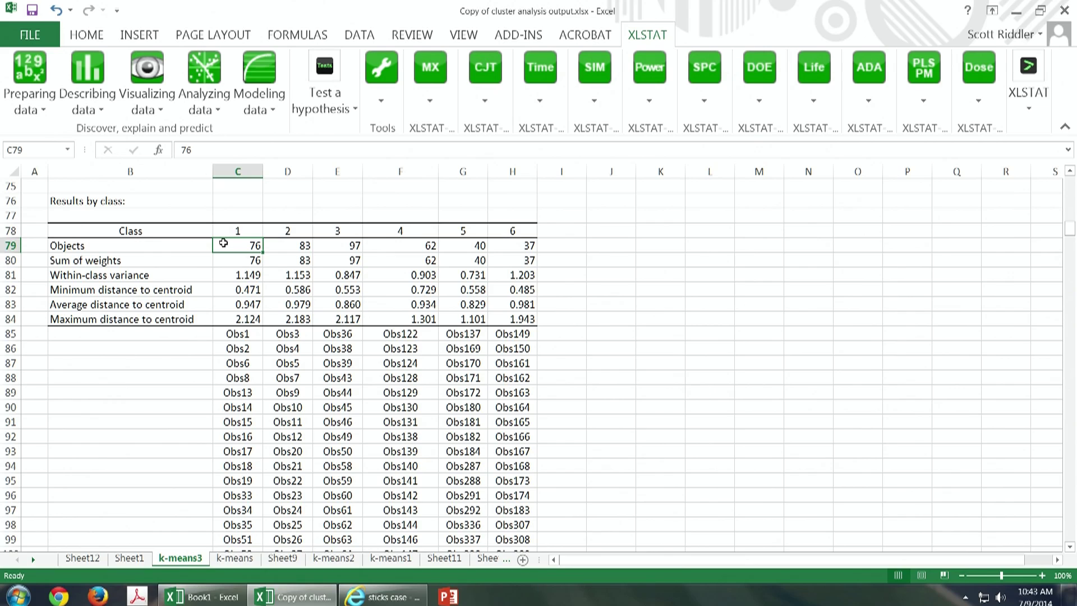
{"action": "left_click", "coordinate": [301, 243]}
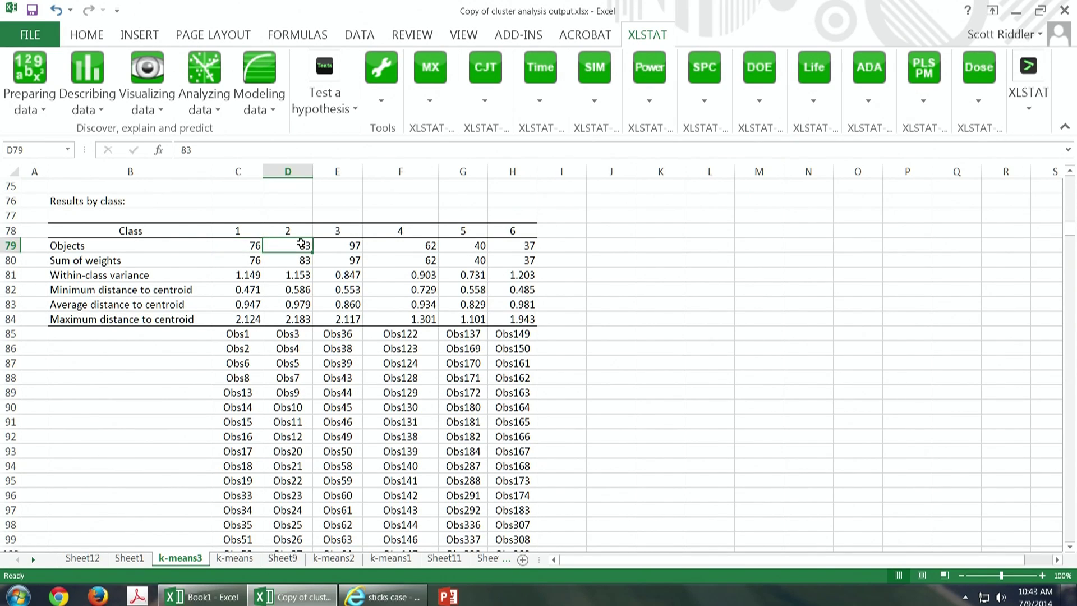
{"action": "left_click", "coordinate": [331, 247]}
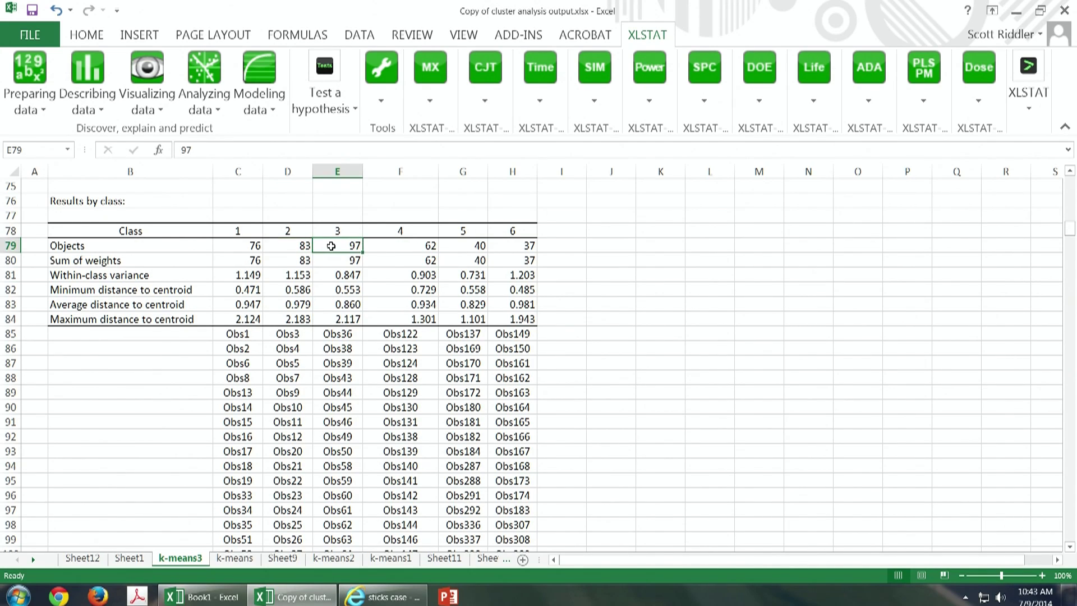
{"action": "left_click", "coordinate": [384, 241]}
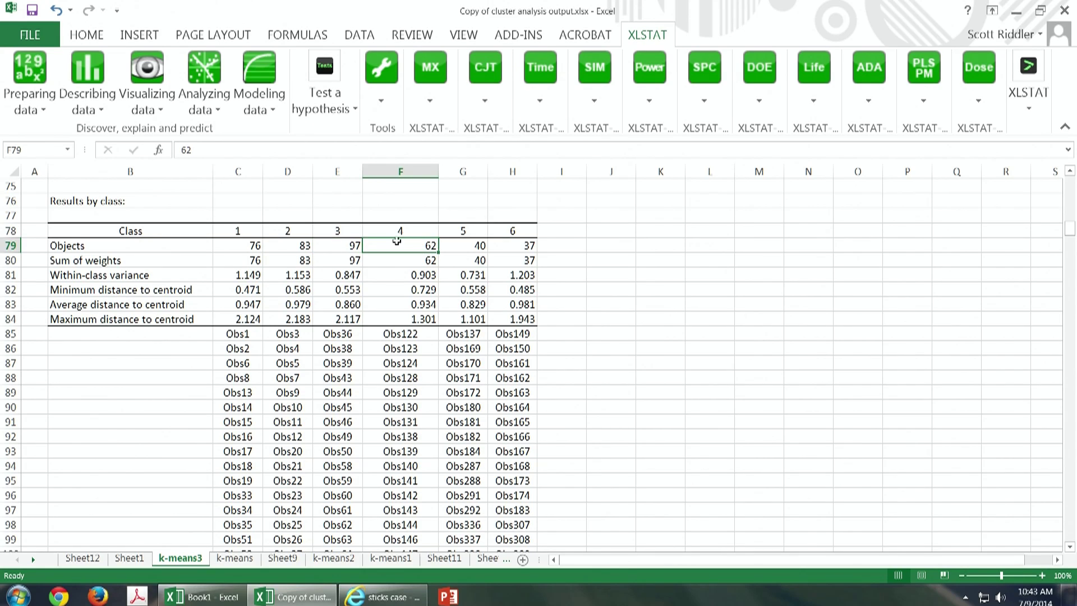
{"action": "left_click", "coordinate": [478, 244]}
{"action": "left_click", "coordinate": [511, 244]}
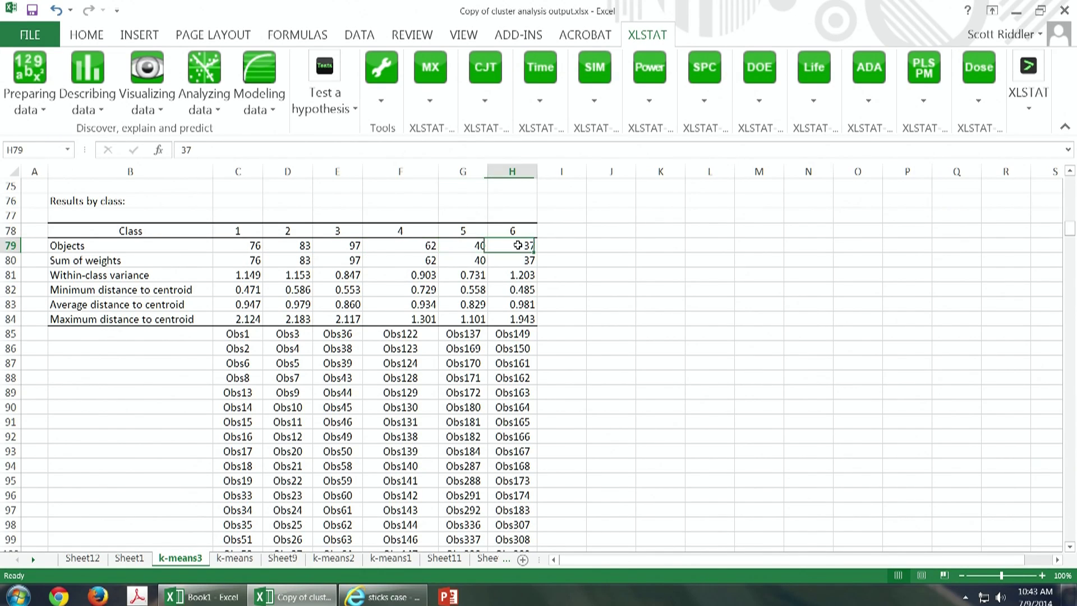
{"action": "left_click", "coordinate": [331, 242]}
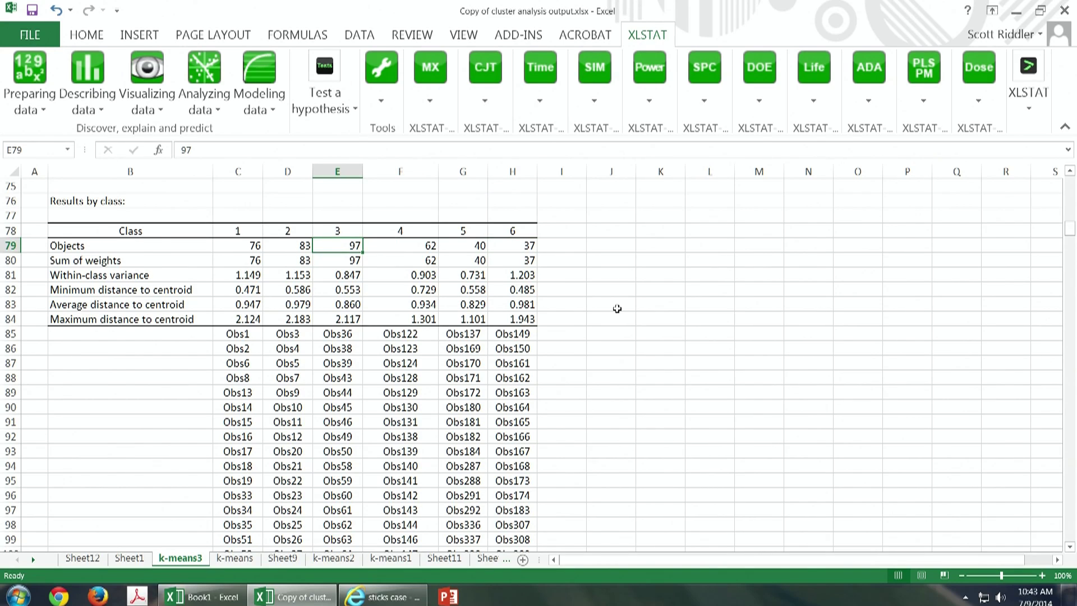
{"action": "left_click", "coordinate": [598, 359]}
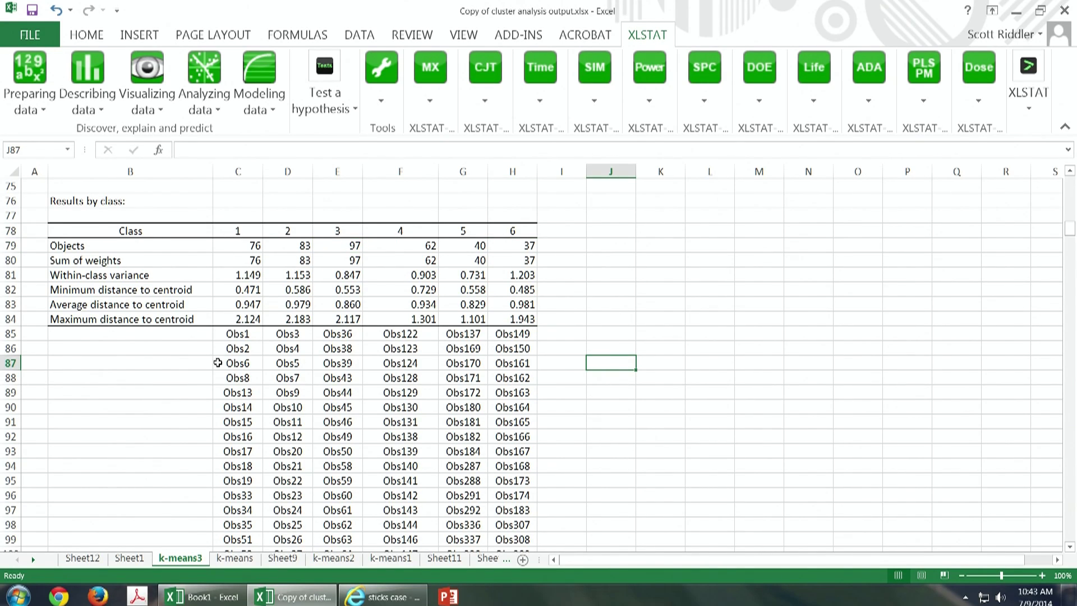
{"action": "scroll", "coordinate": [178, 414], "scroll_direction": "up", "scroll_amount": 1}
{"action": "scroll", "coordinate": [178, 414], "scroll_direction": "up", "scroll_amount": 1}
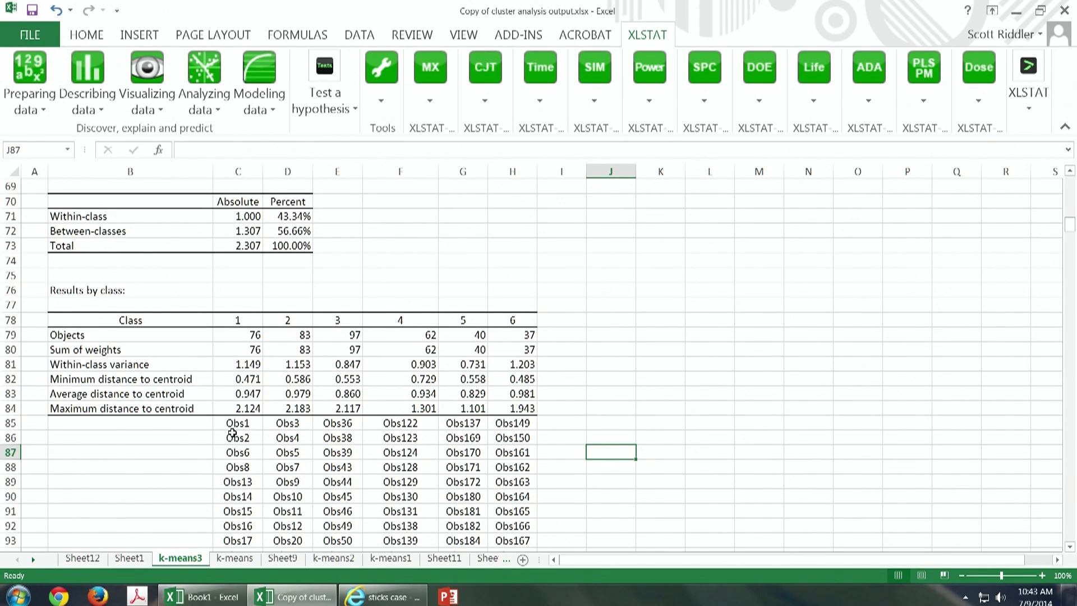
{"action": "left_click", "coordinate": [159, 439]}
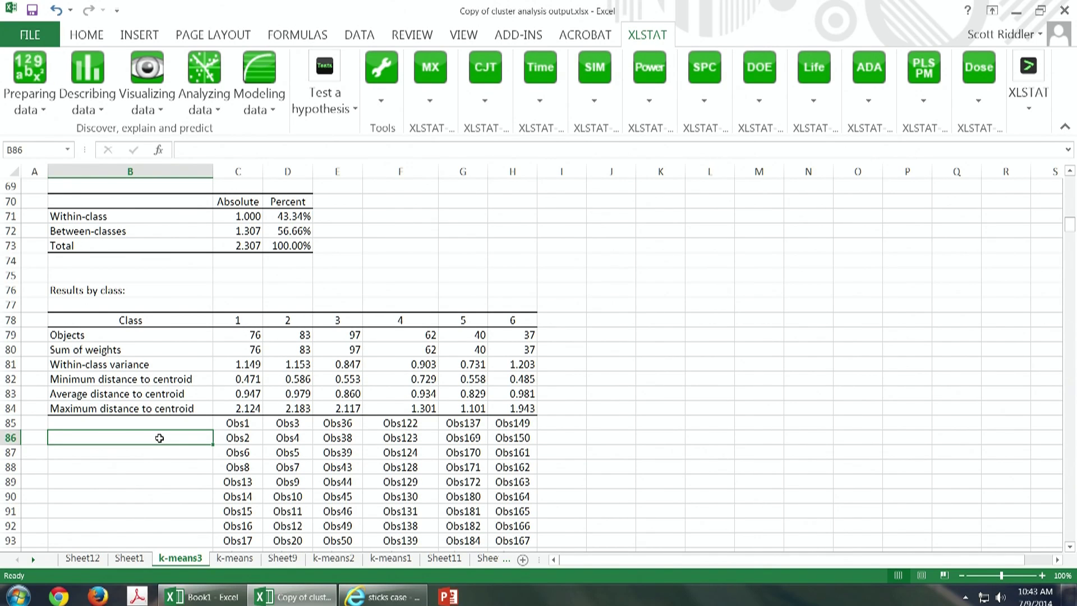
{"action": "scroll", "coordinate": [136, 422], "scroll_direction": "up", "scroll_amount": 1}
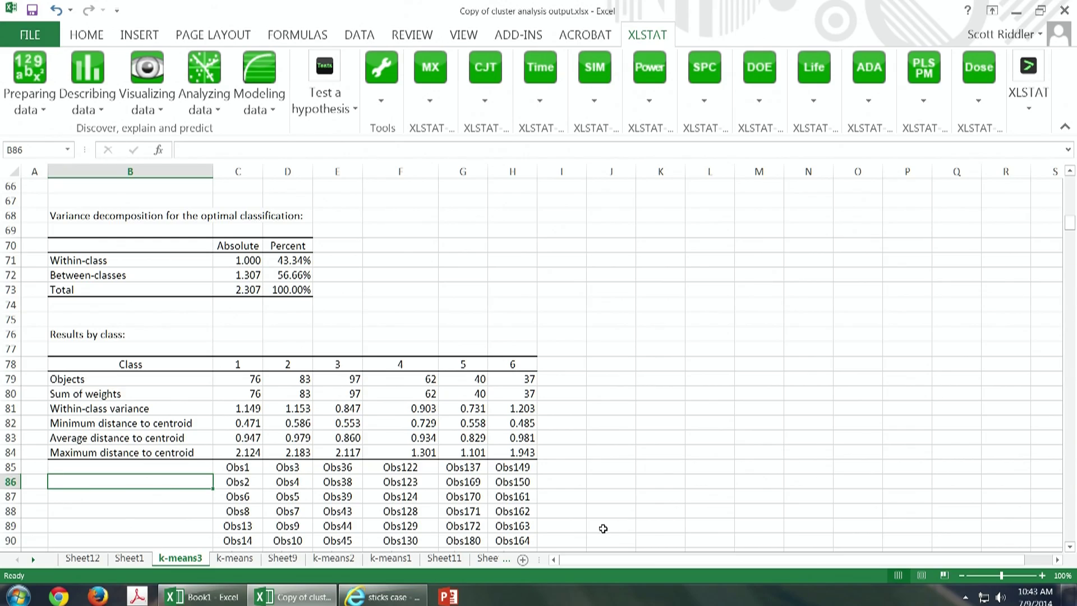
Step: Find the Results by object table below the class listings and select its first observation, Obs1 in B187
{"action": "key", "text": "Page_Down"}
{"action": "key", "text": "Page_Down"}
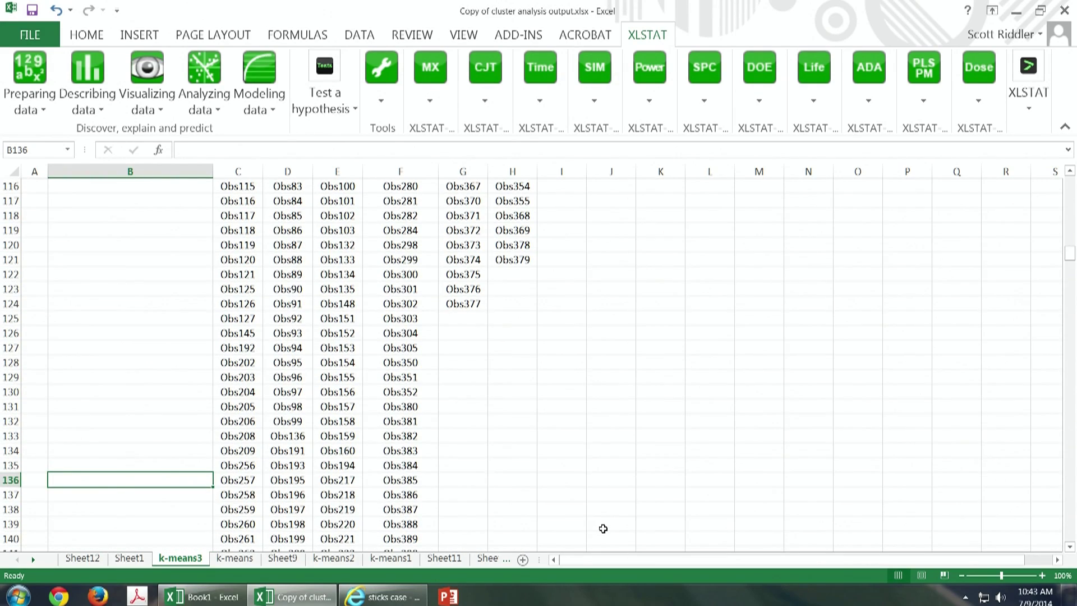
{"action": "key", "text": "Page_Down"}
{"action": "key", "text": "Page_Down"}
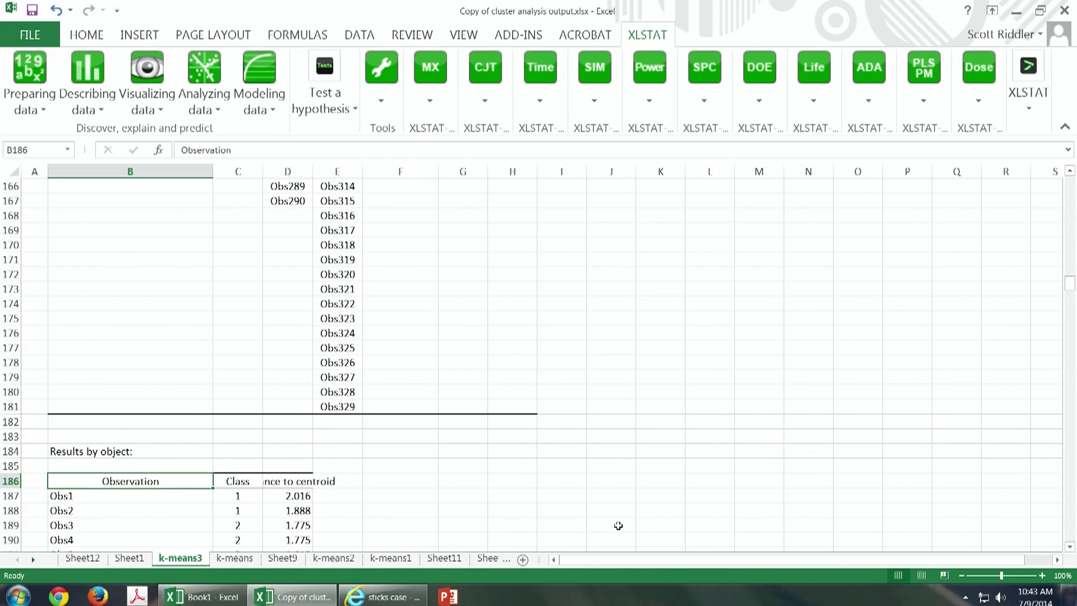
{"action": "left_click_drag", "start_coordinate": [1071, 282], "coordinate": [1071, 292]}
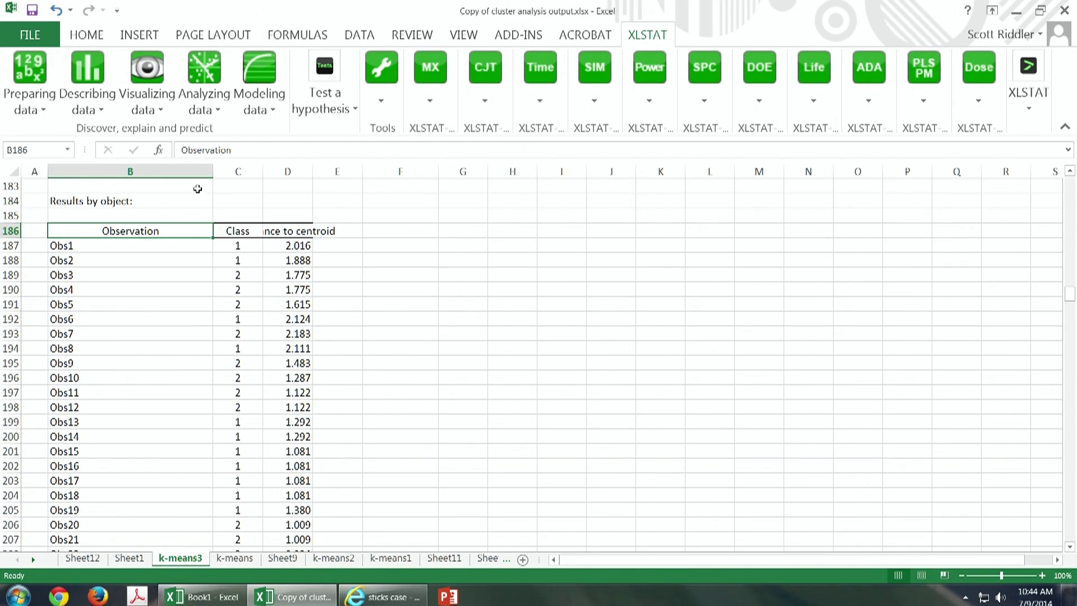
{"action": "left_click", "coordinate": [134, 244]}
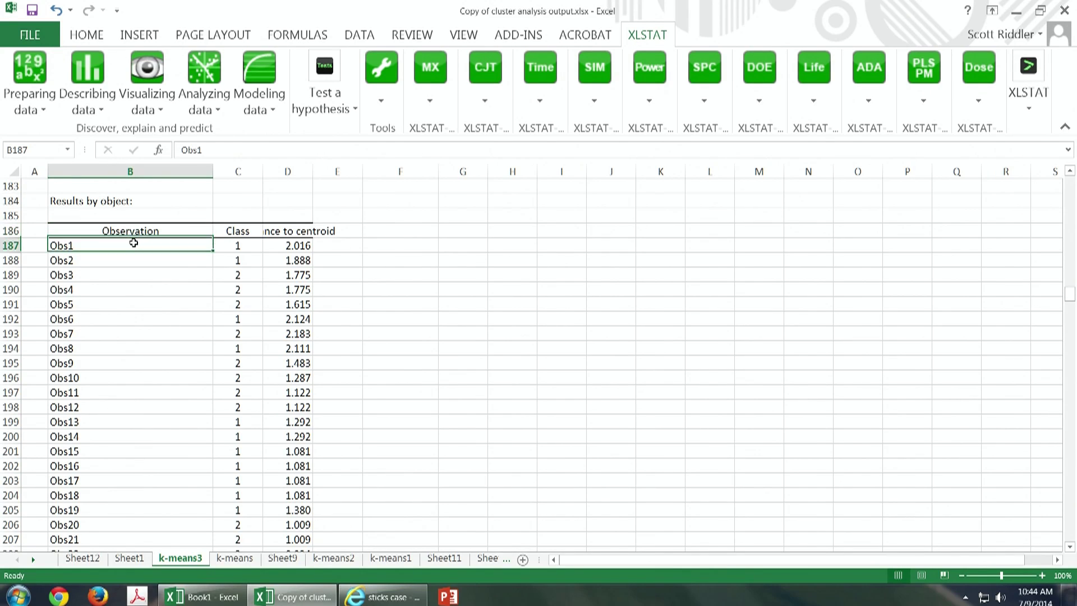
Step: Examine the class assigned to each observation in the Results by object table, from Obs1 down to Obs183
{"action": "left_click", "coordinate": [218, 246]}
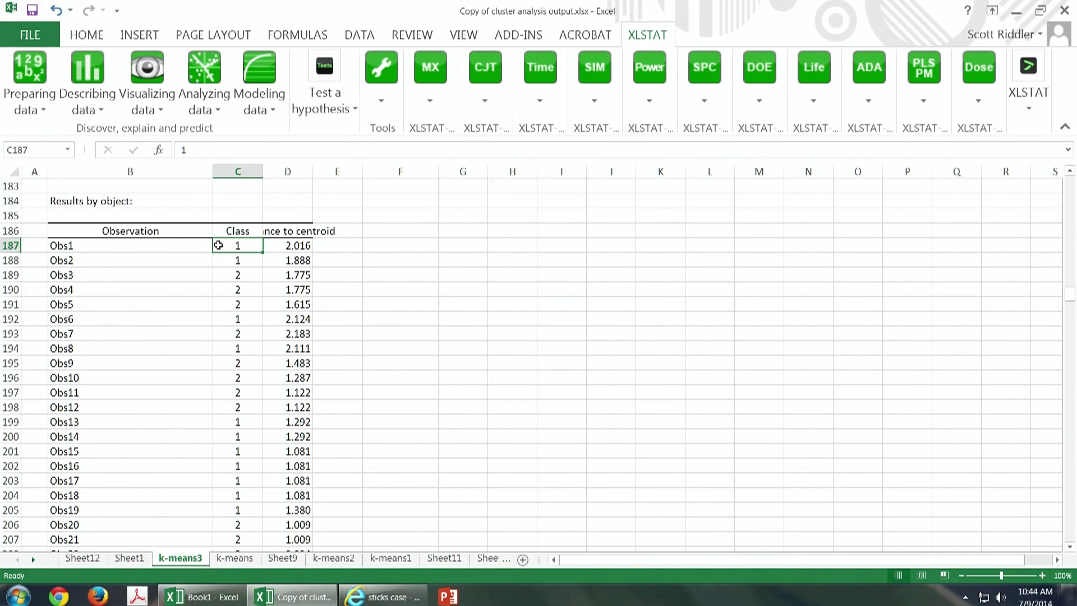
{"action": "key", "text": "Left"}
{"action": "key", "text": "Right"}
{"action": "key", "text": "Page_Down"}
{"action": "key", "text": "Page_Down"}
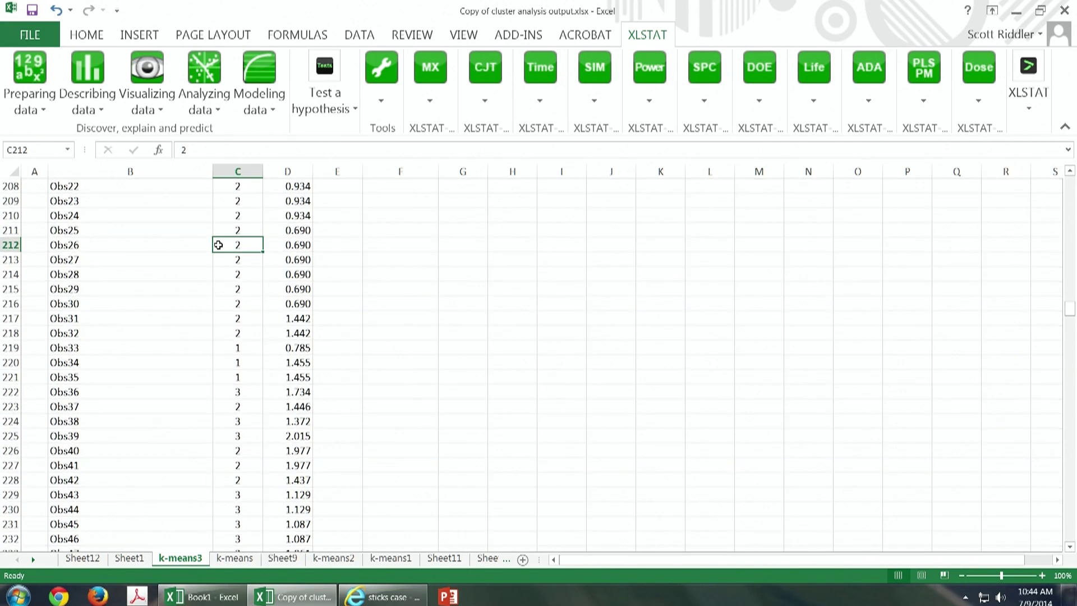
{"action": "key", "text": "Down"}
{"action": "key", "text": "Down"}
{"action": "key", "text": "Down"}
{"action": "key", "text": "Down"}
{"action": "key", "text": "Down"}
{"action": "key", "text": "Down"}
{"action": "key", "text": "Down"}
{"action": "key", "text": "Down"}
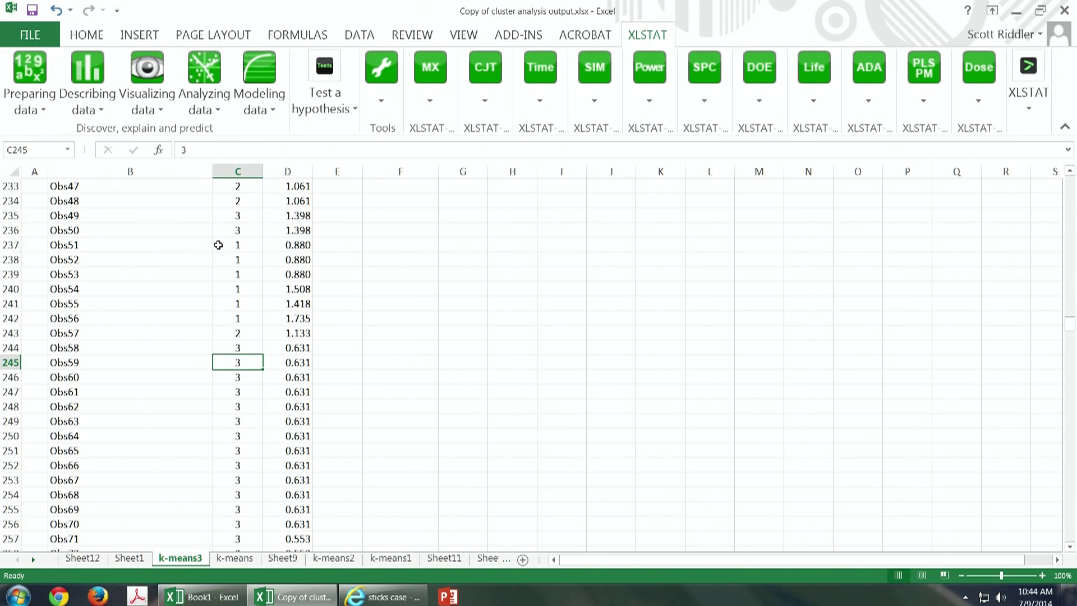
{"action": "key", "text": "Page_Down"}
{"action": "key", "text": "Page_Down"}
{"action": "key", "text": "Page_Down"}
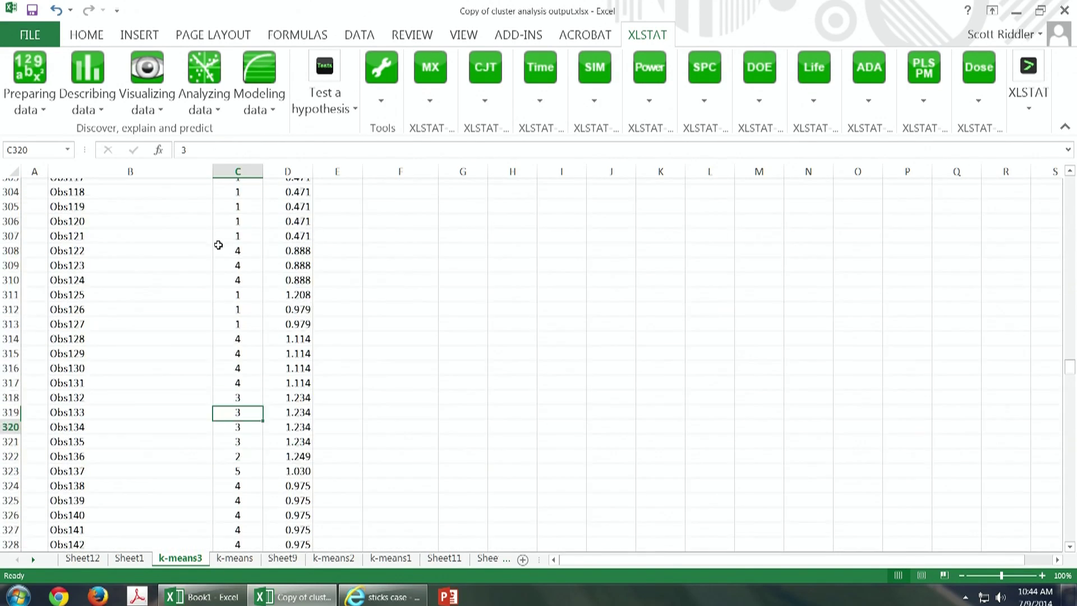
{"action": "key", "text": "Up"}
{"action": "key", "text": "Up"}
{"action": "key", "text": "Up"}
{"action": "key", "text": "Page_Down"}
{"action": "key", "text": "Page_Down"}
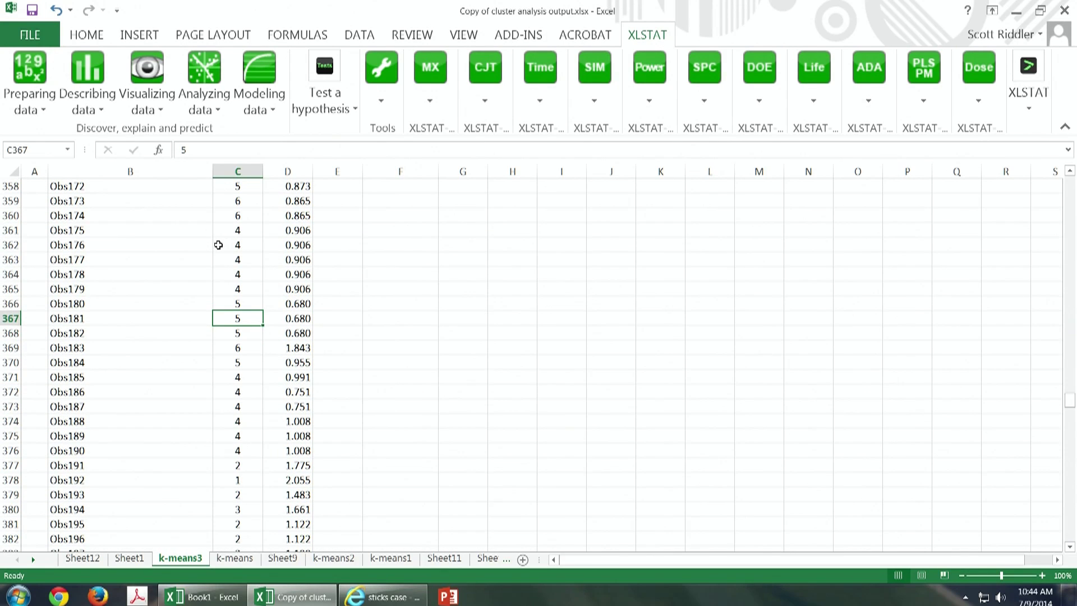
{"action": "key", "text": "Down"}
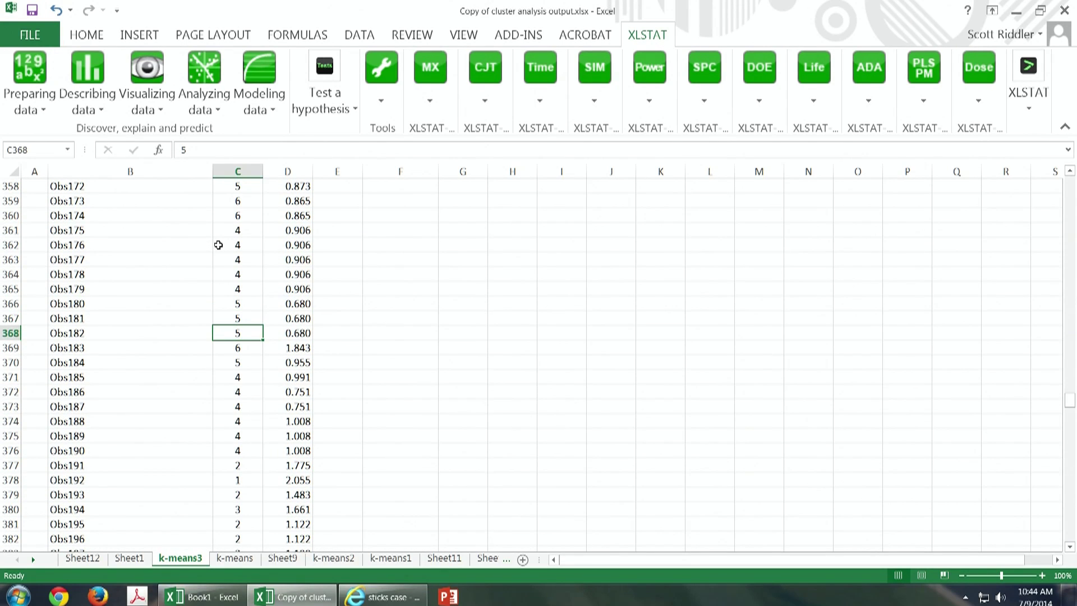
{"action": "key", "text": "Down"}
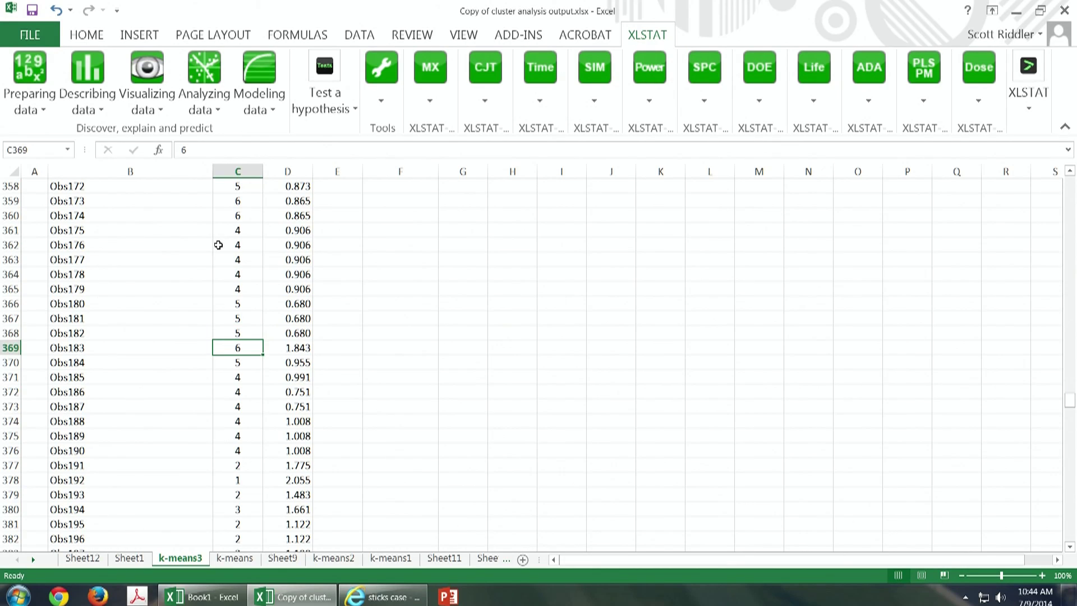
Step: Copy the class numbers of all observations in the Results by object table, cells C187:C581
{"action": "key", "text": "Page_Up"}
{"action": "key", "text": "Page_Up"}
{"action": "key", "text": "Page_Up"}
{"action": "key", "text": "Page_Up"}
{"action": "key", "text": "Page_Up"}
{"action": "key", "text": "Page_Up"}
{"action": "key", "text": "Page_Up"}
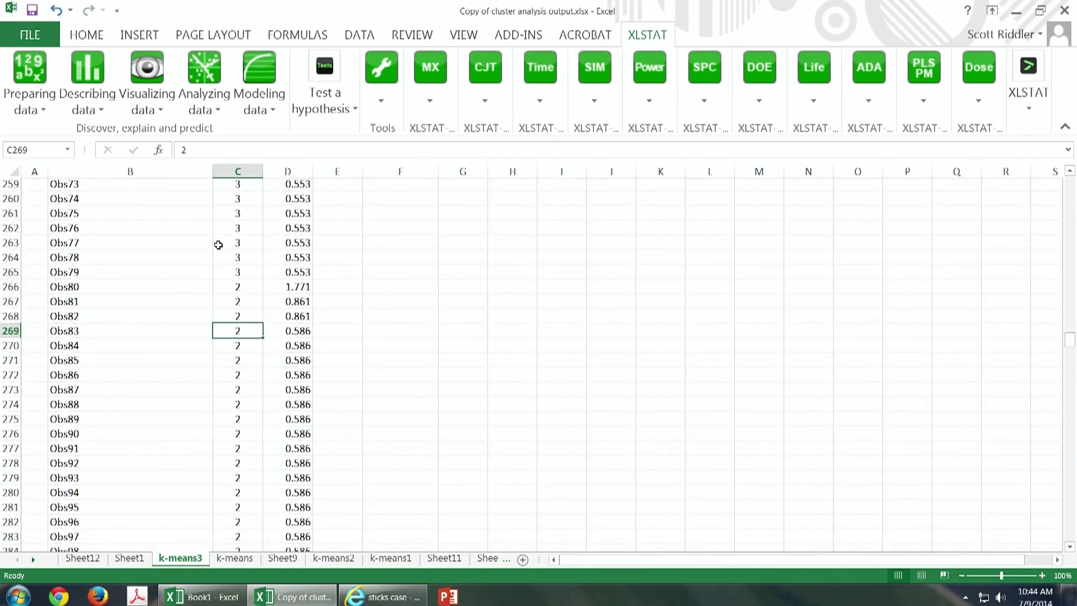
{"action": "key", "text": "Page_Up"}
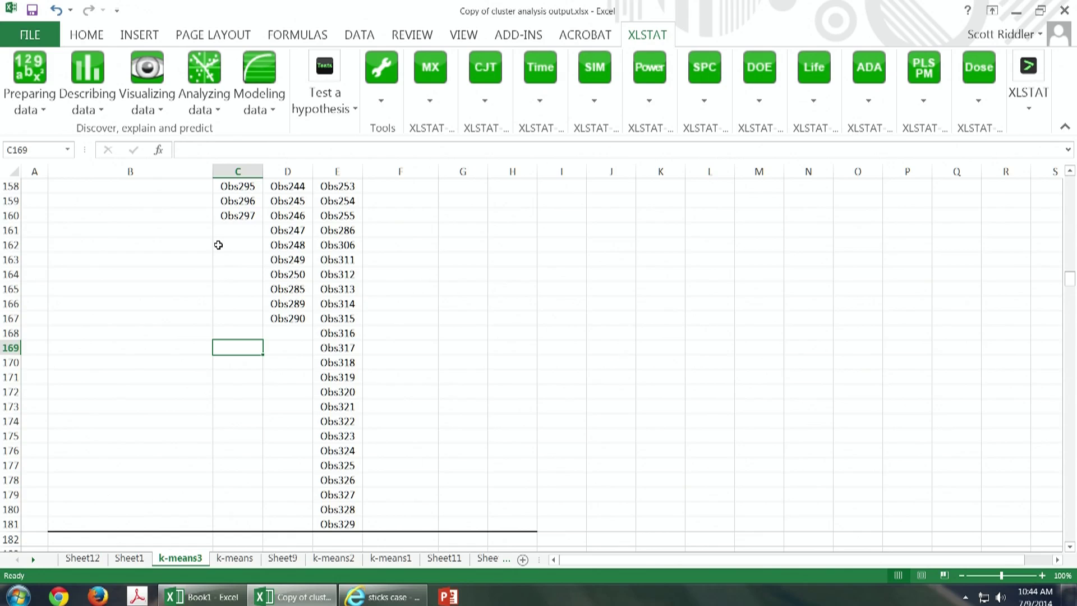
{"action": "key", "text": "Page_Down"}
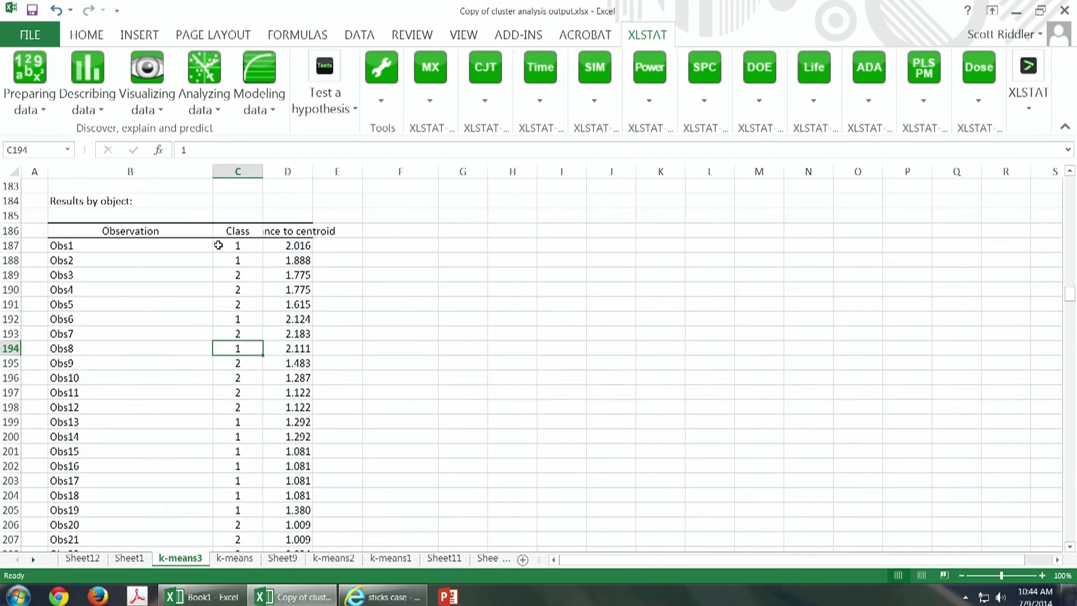
{"action": "left_click", "coordinate": [256, 245]}
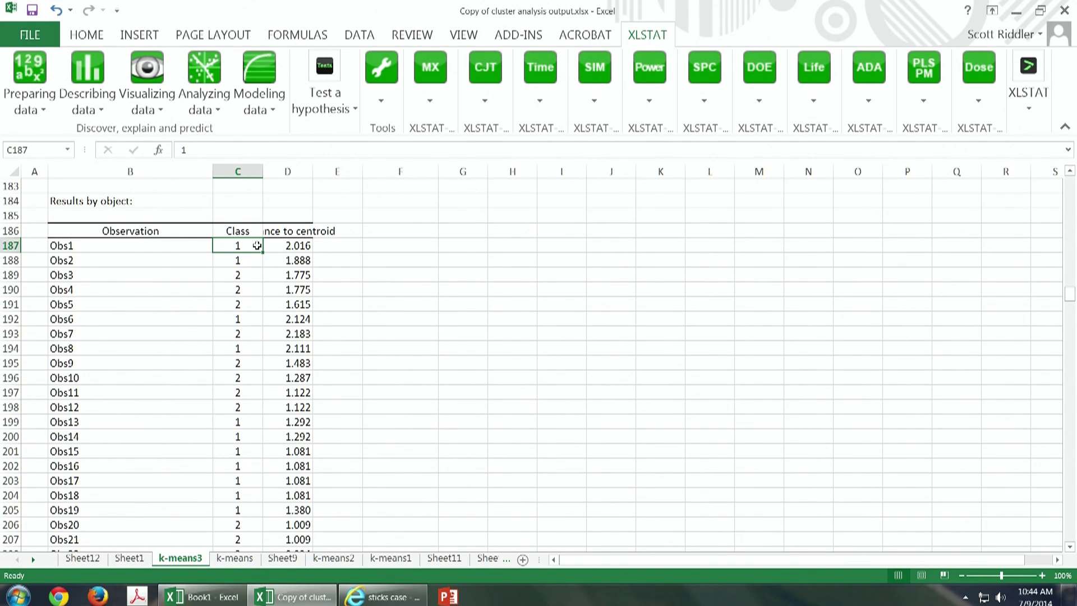
{"action": "scroll", "coordinate": [257, 246], "scroll_direction": "down", "scroll_amount": 20}
{"action": "left_click_drag", "start_coordinate": [257, 245], "coordinate": [257, 246]}
{"action": "scroll", "coordinate": [257, 245], "scroll_direction": "down", "scroll_amount": 20}
{"action": "scroll", "coordinate": [257, 246], "scroll_direction": "down", "scroll_amount": 20}
{"action": "scroll", "coordinate": [257, 246], "scroll_direction": "down", "scroll_amount": 20}
{"action": "scroll", "coordinate": [257, 246], "scroll_direction": "up", "scroll_amount": 8}
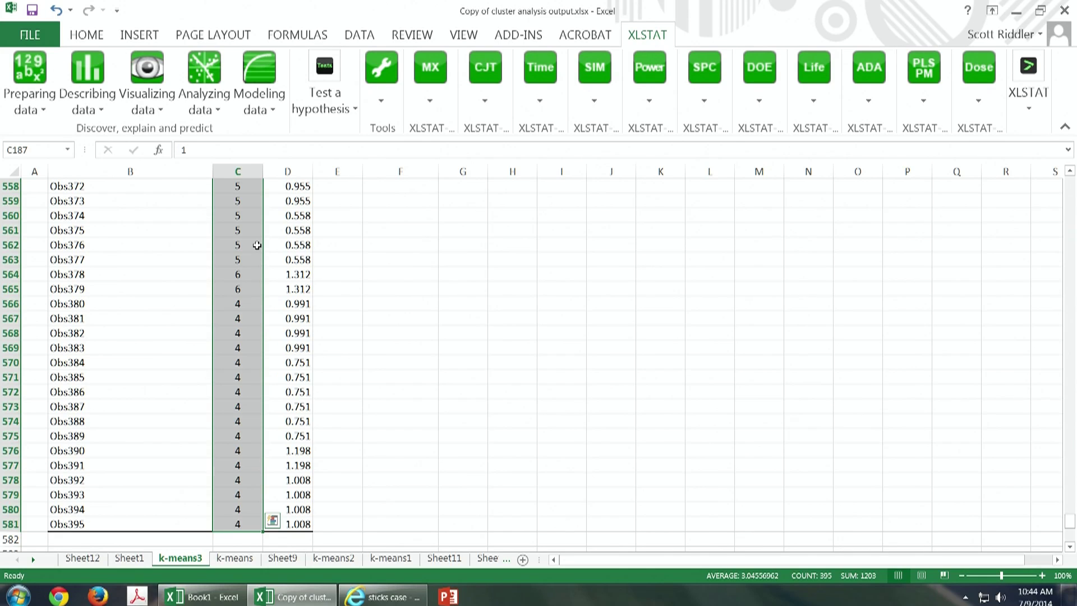
{"action": "key", "text": "ctrl+c"}
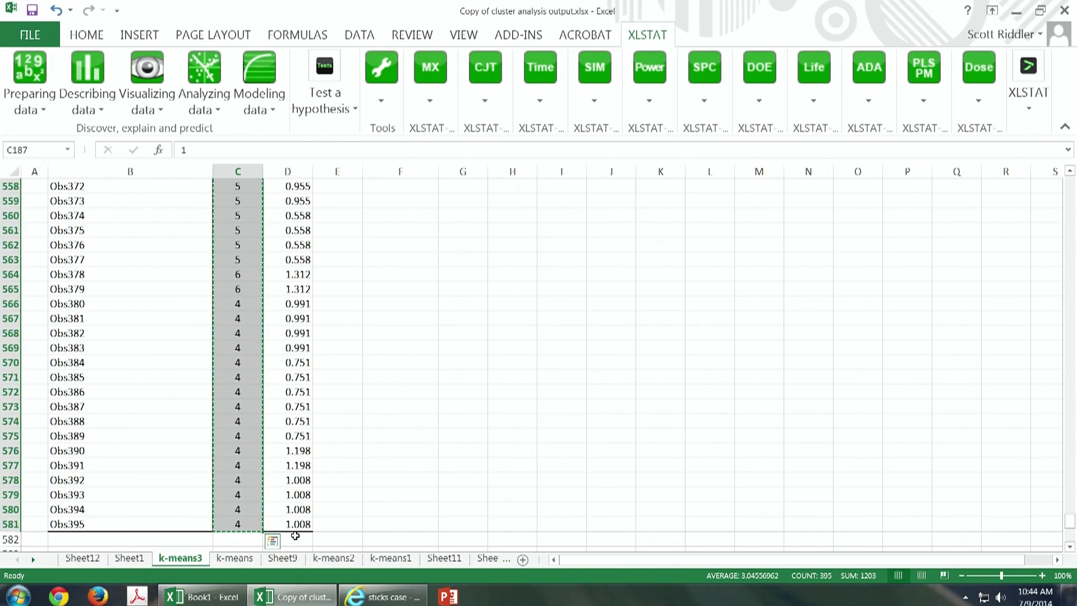
Step: Paste the copied class numbers into Sheet1 beside the survey answers, starting at cell G2
{"action": "left_click", "coordinate": [129, 557]}
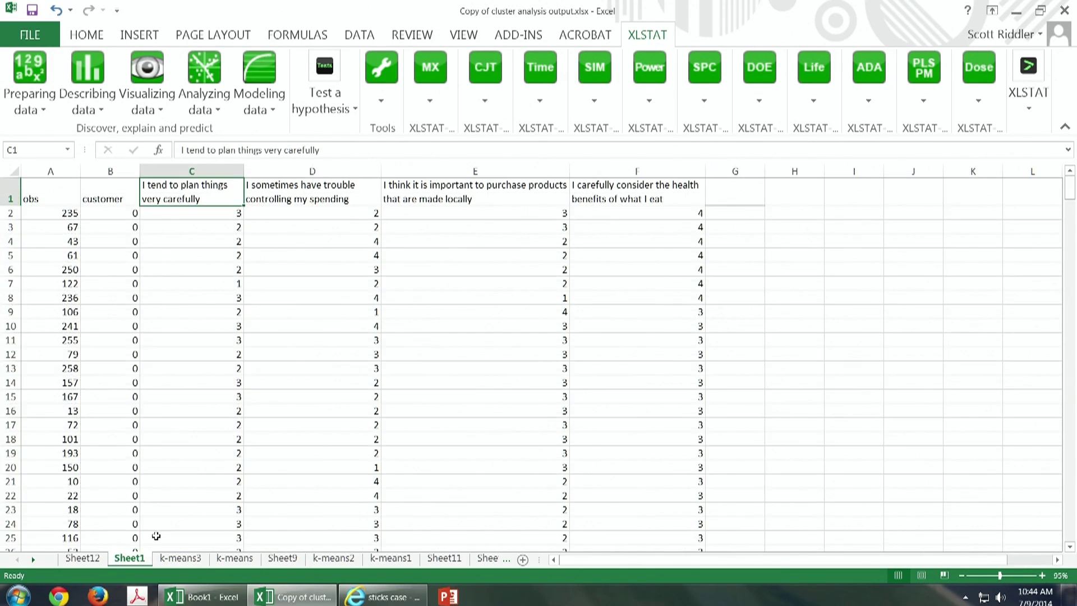
{"action": "left_click", "coordinate": [728, 212]}
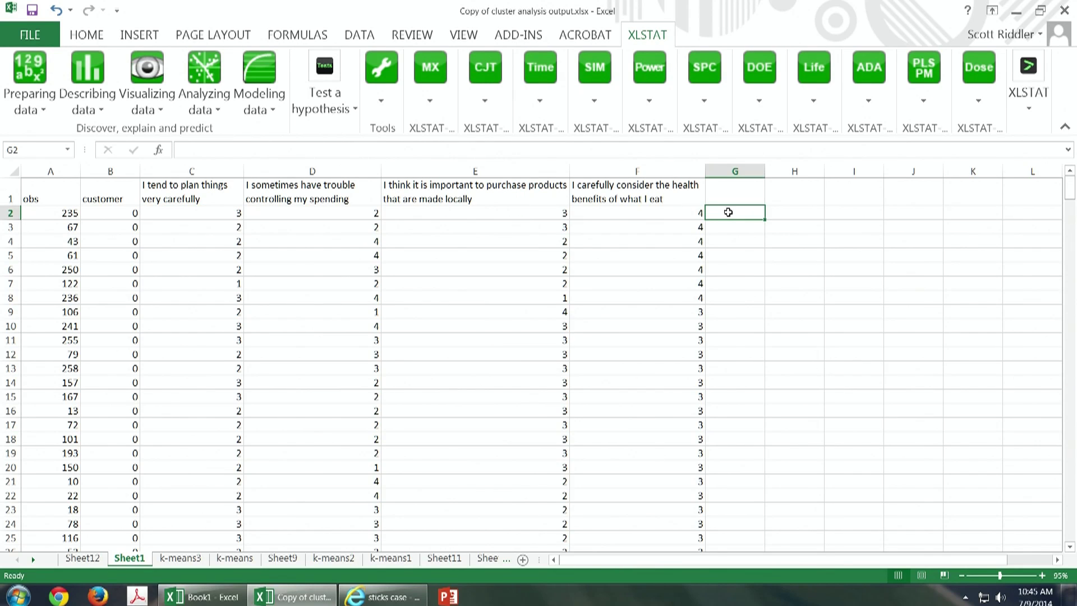
{"action": "key", "text": "ctrl+v"}
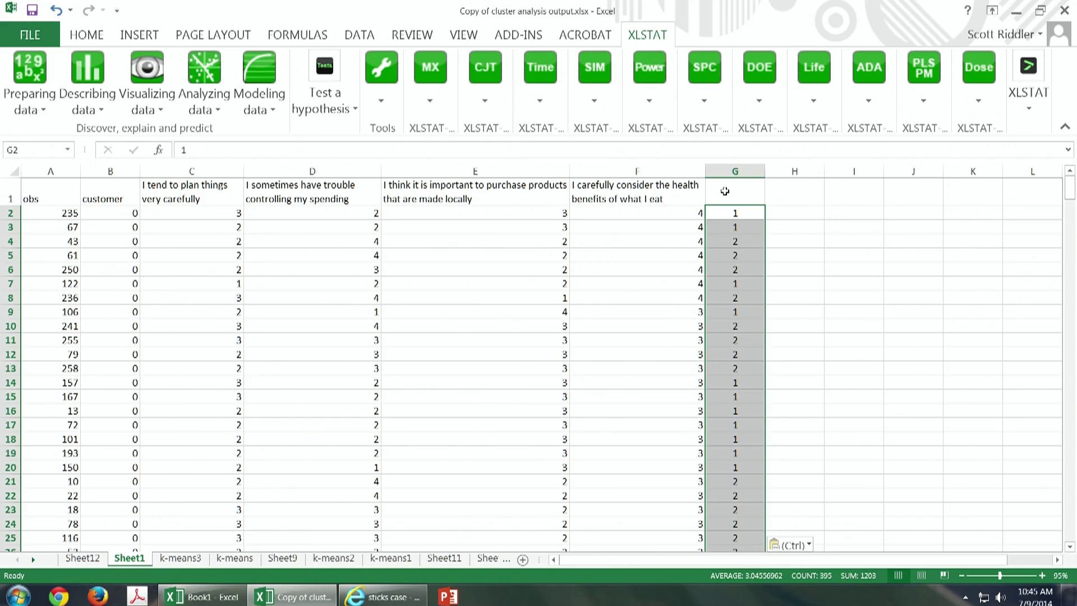
Step: Label the pasted class column with the header Segment # in cell G1
{"action": "left_click", "coordinate": [725, 192]}
{"action": "type", "text": "Segme"}
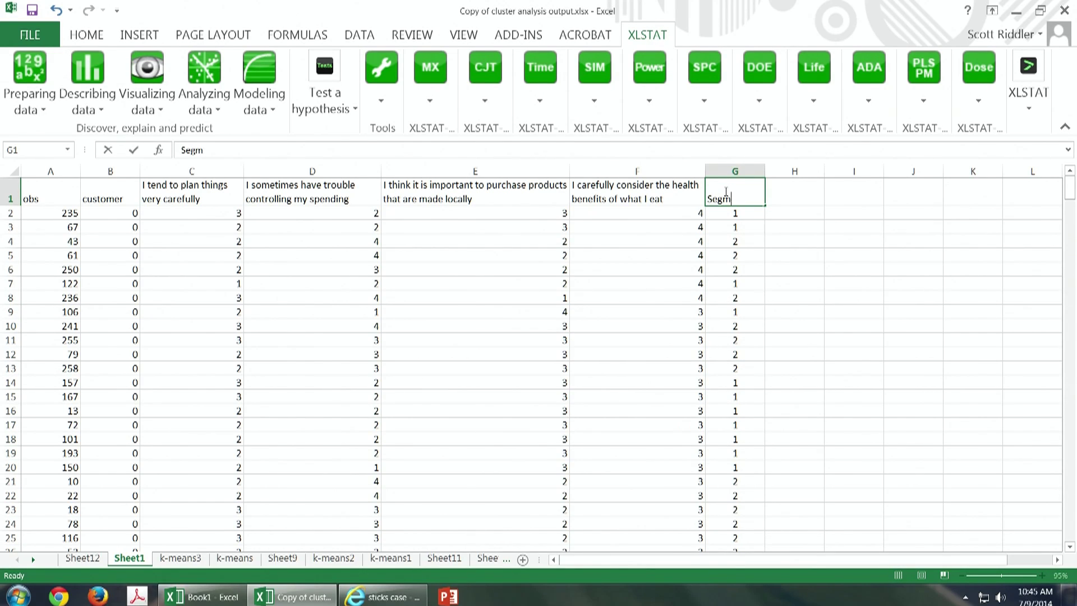
{"action": "key", "text": "BackSpace"}
{"action": "type", "text": "ent me"}
{"action": "type", "text": "m"}
{"action": "key", "text": "BackSpace"}
{"action": "key", "text": "BackSpace"}
{"action": "key", "text": "BackSpace"}
{"action": "type", "text": "#"}
{"action": "key", "text": "Return"}
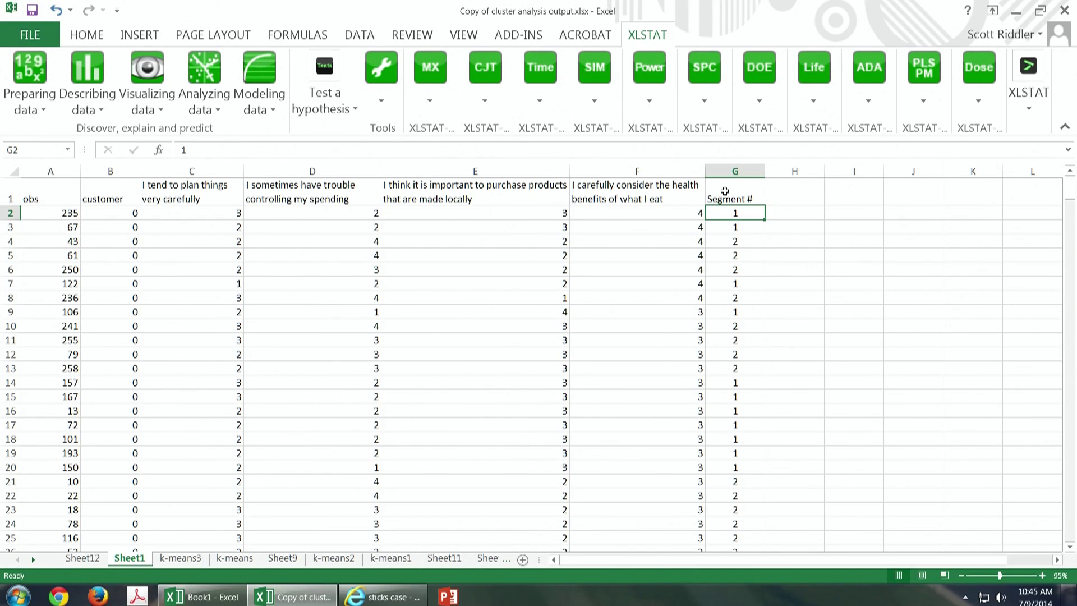
Step: Match the first respondents in the obs column, A2 and A3, with their segment numbers in column G
{"action": "left_click", "coordinate": [67, 210]}
{"action": "left_click", "coordinate": [733, 213]}
{"action": "left_click", "coordinate": [63, 224]}
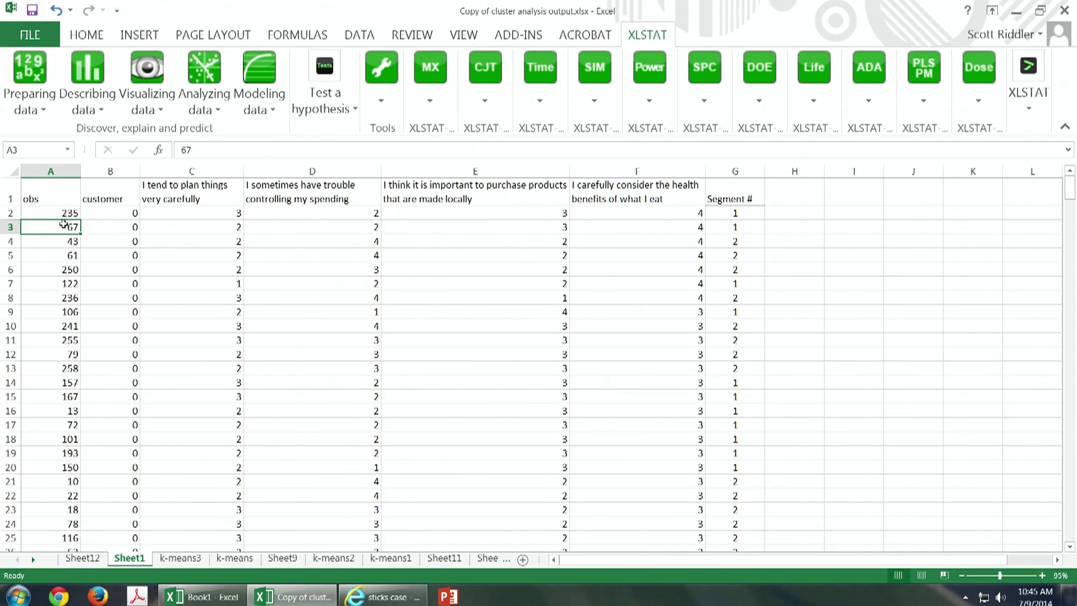
{"action": "left_click", "coordinate": [794, 211]}
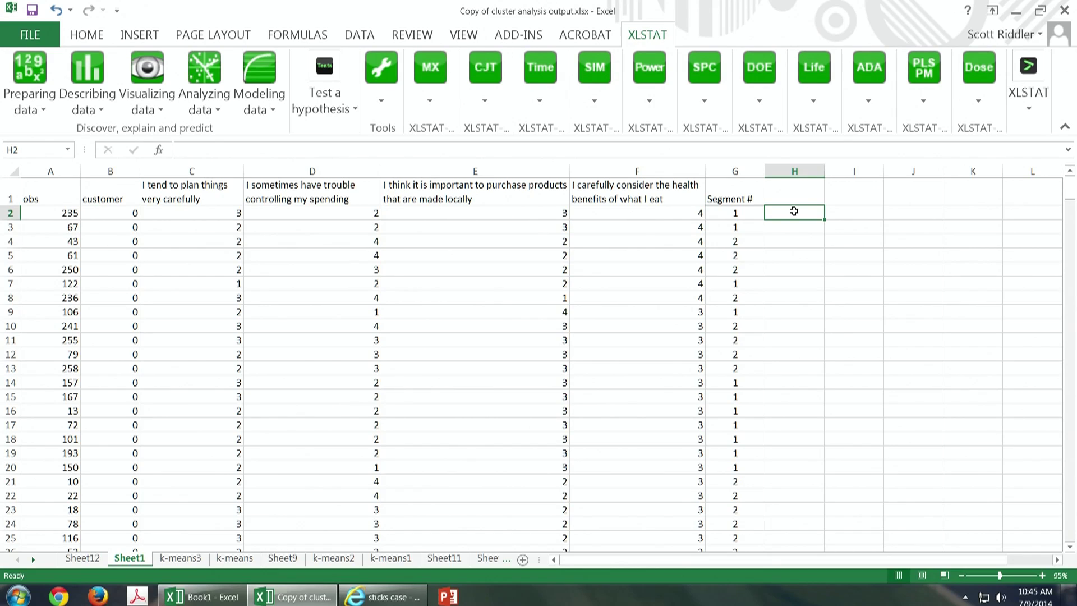